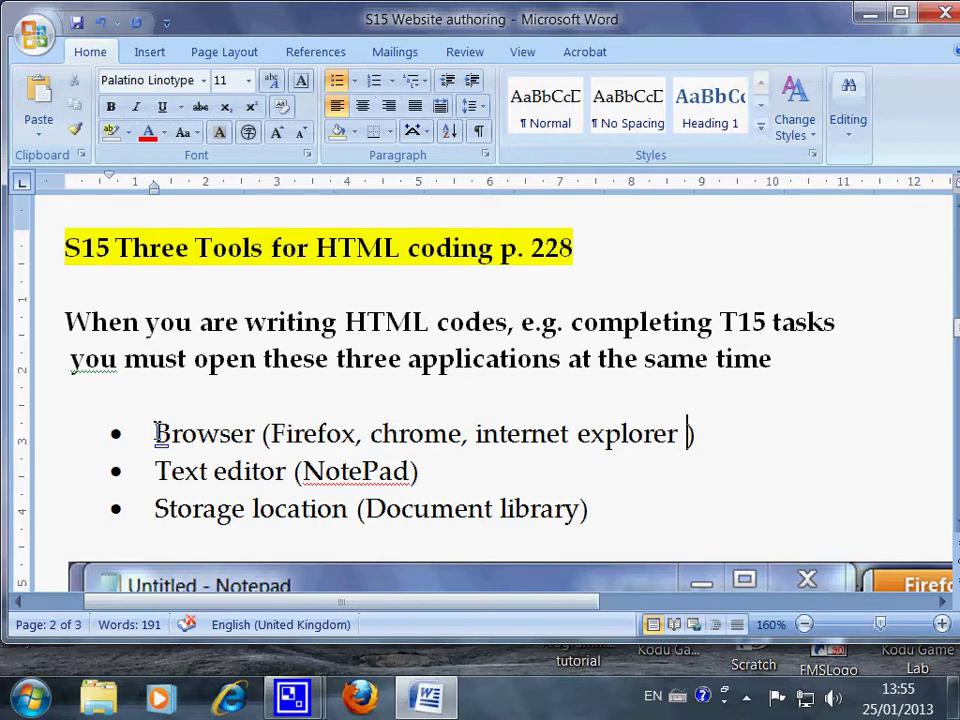
# Step: Highlight the bullet-list tool names: Browser, Firefox, chrome, internet explorer, Text editor, NotePad, Storage location
pyautogui.moveTo(155, 433); pyautogui.dragTo(645, 505)
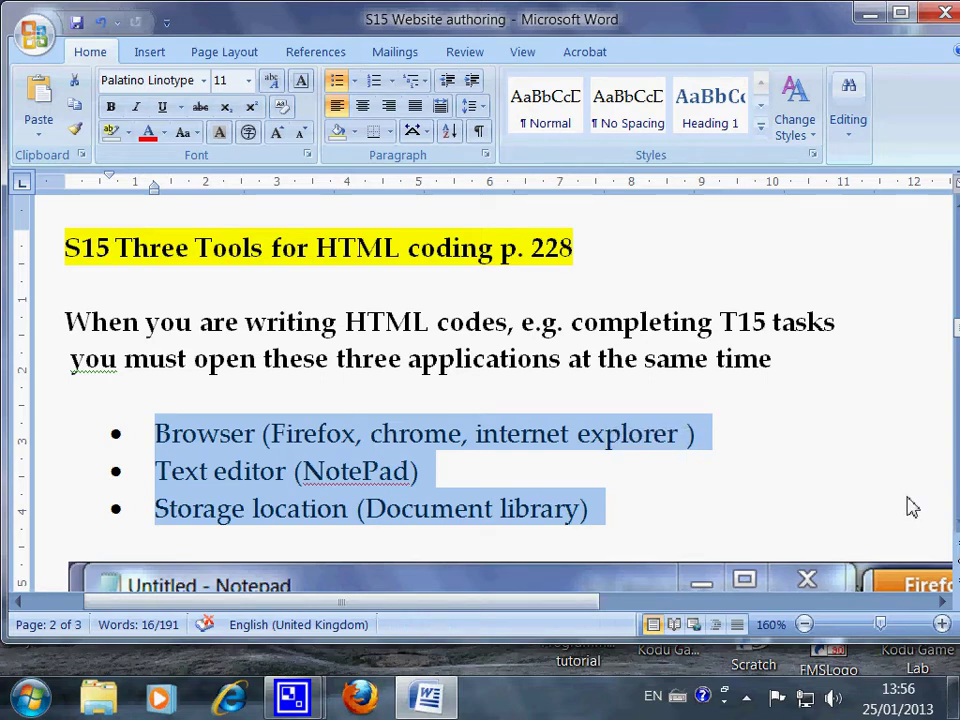
pyautogui.click(827, 506)
pyautogui.moveTo(258, 436); pyautogui.dragTo(154, 433)
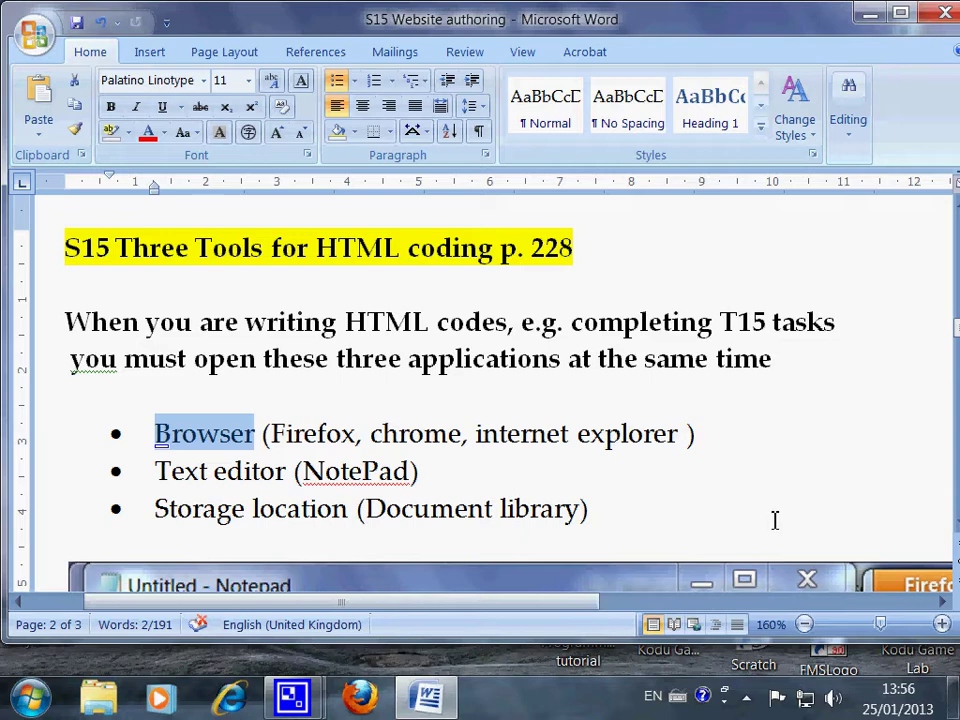
pyautogui.moveTo(355, 435); pyautogui.dragTo(279, 444)
pyautogui.moveTo(462, 435); pyautogui.dragTo(370, 435)
pyautogui.moveTo(478, 436); pyautogui.dragTo(664, 439)
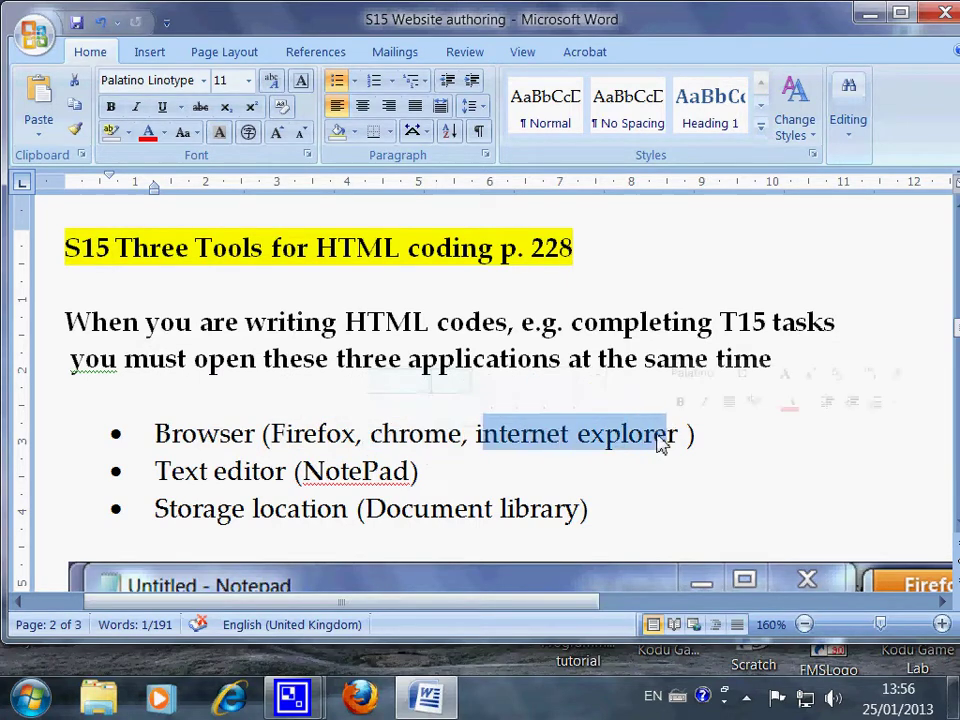
pyautogui.click(508, 435)
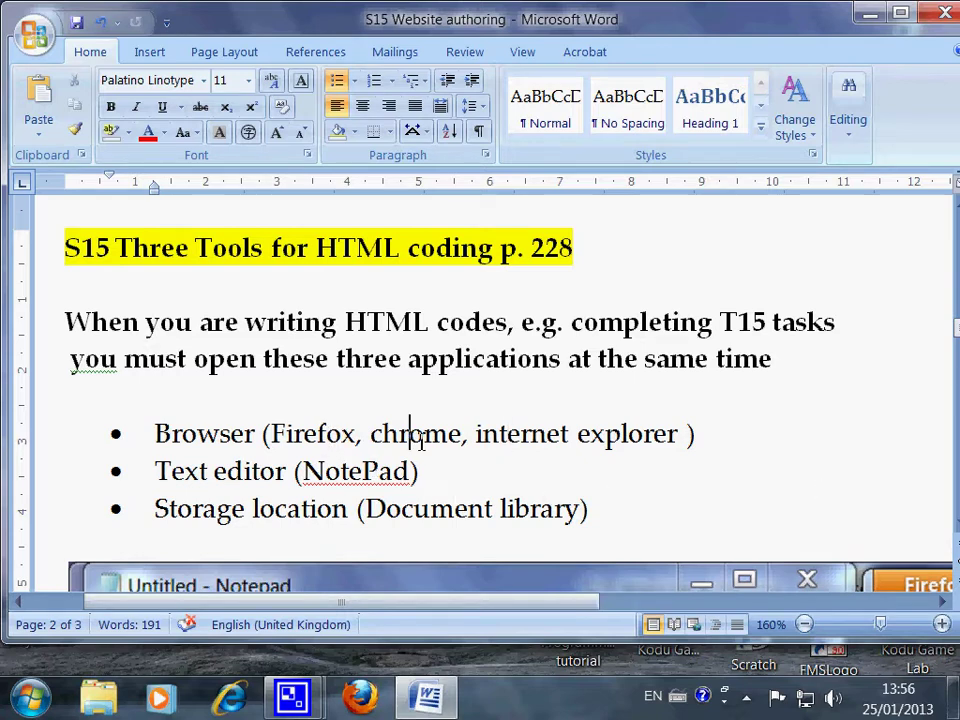
pyautogui.click(537, 438)
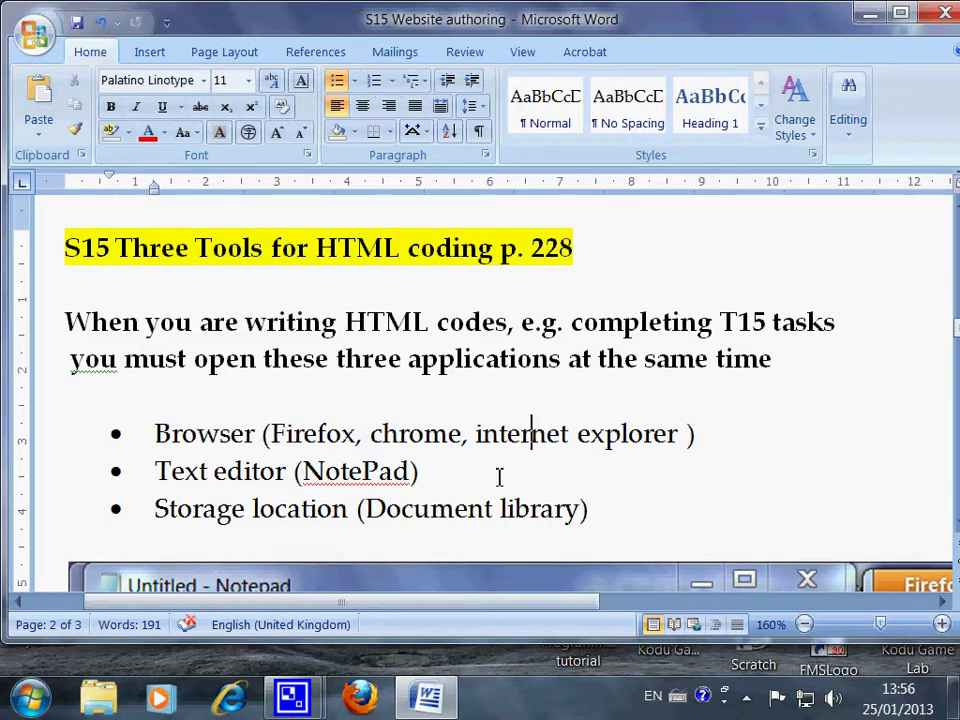
pyautogui.moveTo(291, 475); pyautogui.dragTo(158, 476)
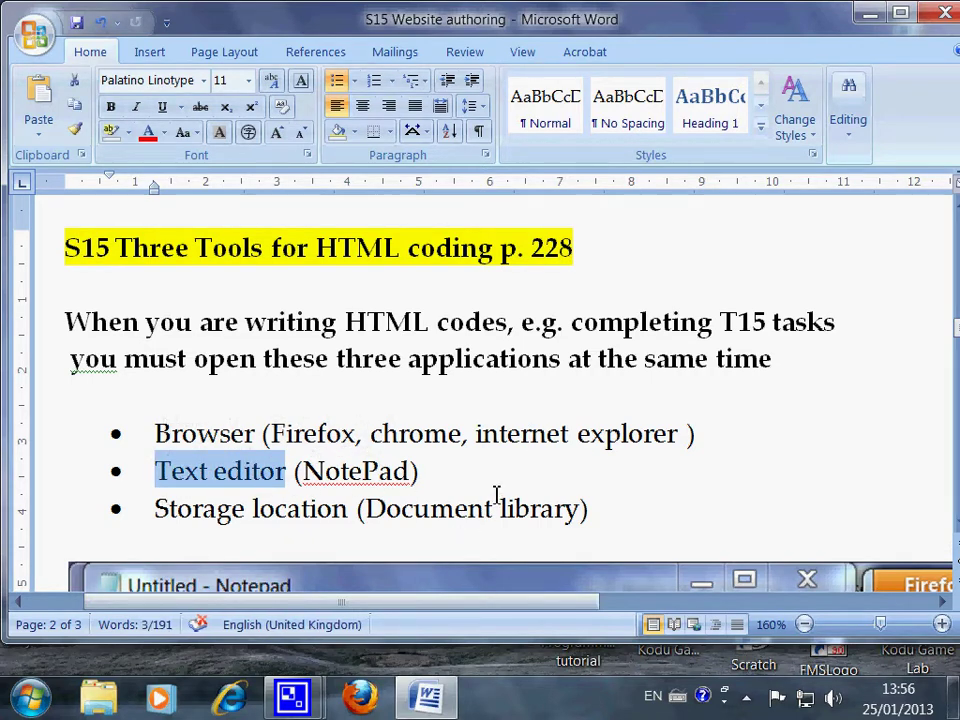
pyautogui.moveTo(414, 471); pyautogui.dragTo(303, 472)
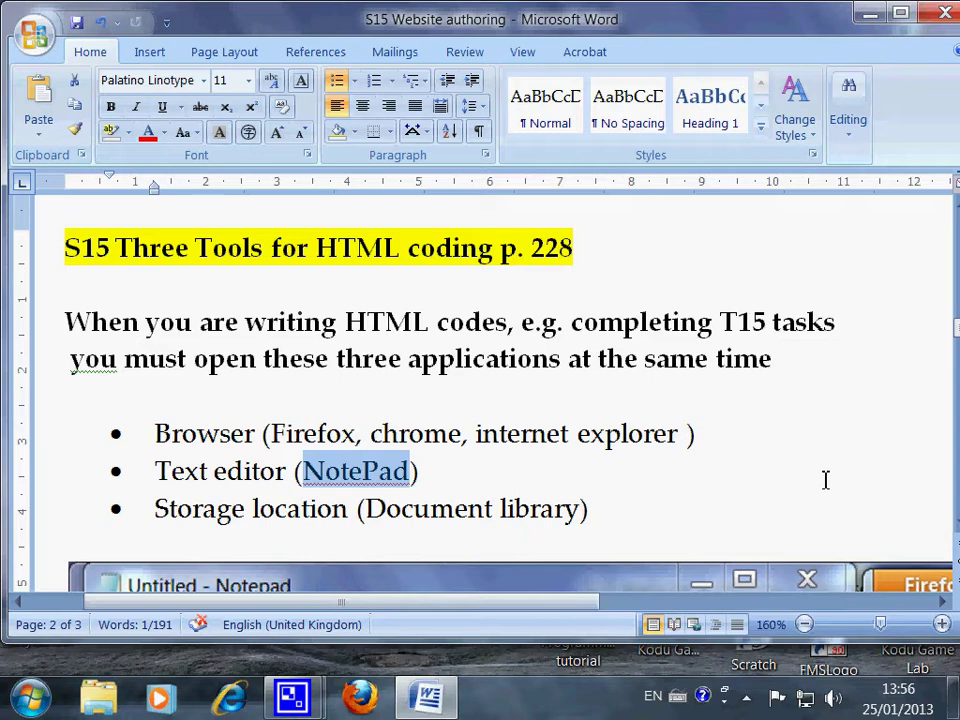
pyautogui.click(757, 502)
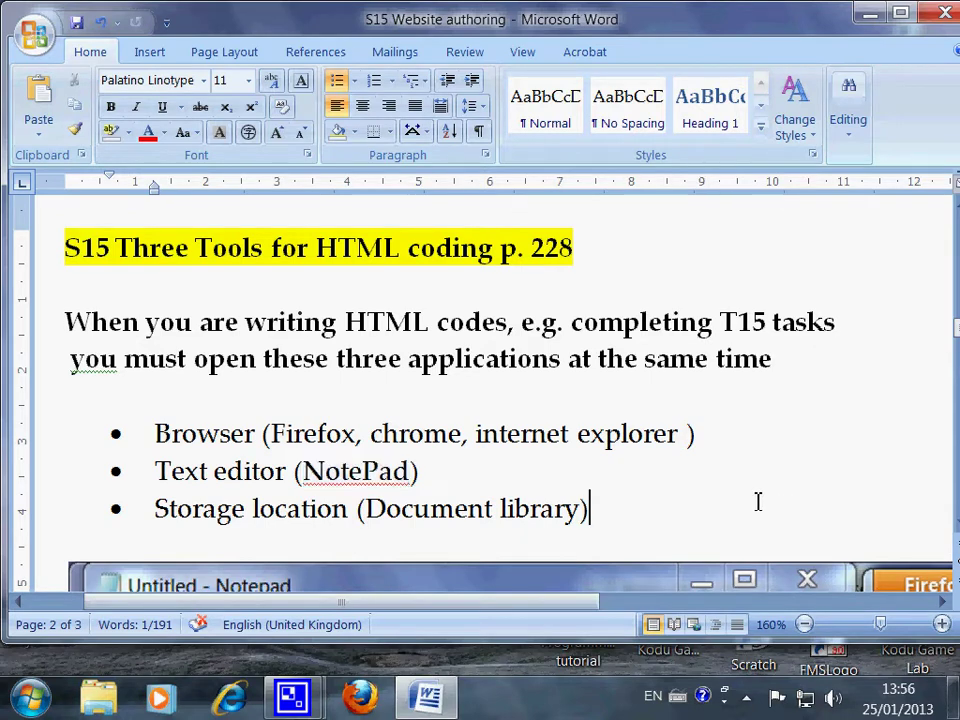
pyautogui.moveTo(157, 510); pyautogui.dragTo(362, 512)
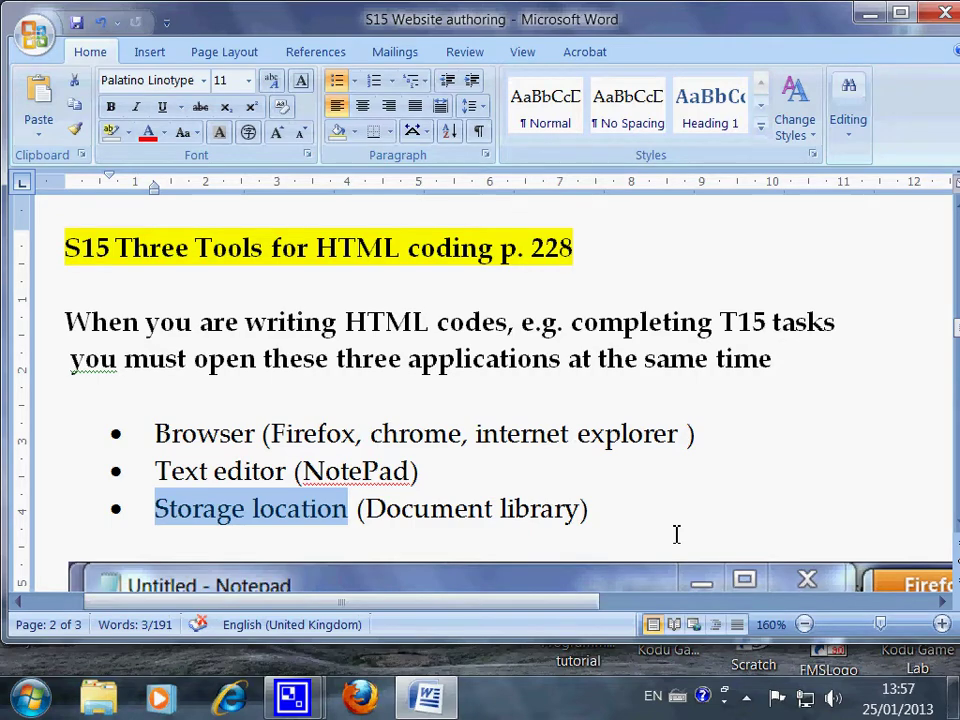
# Step: Scroll down to the screenshot of the three tiled windows, select it, and open the Start menu
pyautogui.scroll(-3, 675, 534)
pyautogui.keyDown('ctrl'); pyautogui.scroll(-3, 675, 540); pyautogui.keyUp('ctrl')
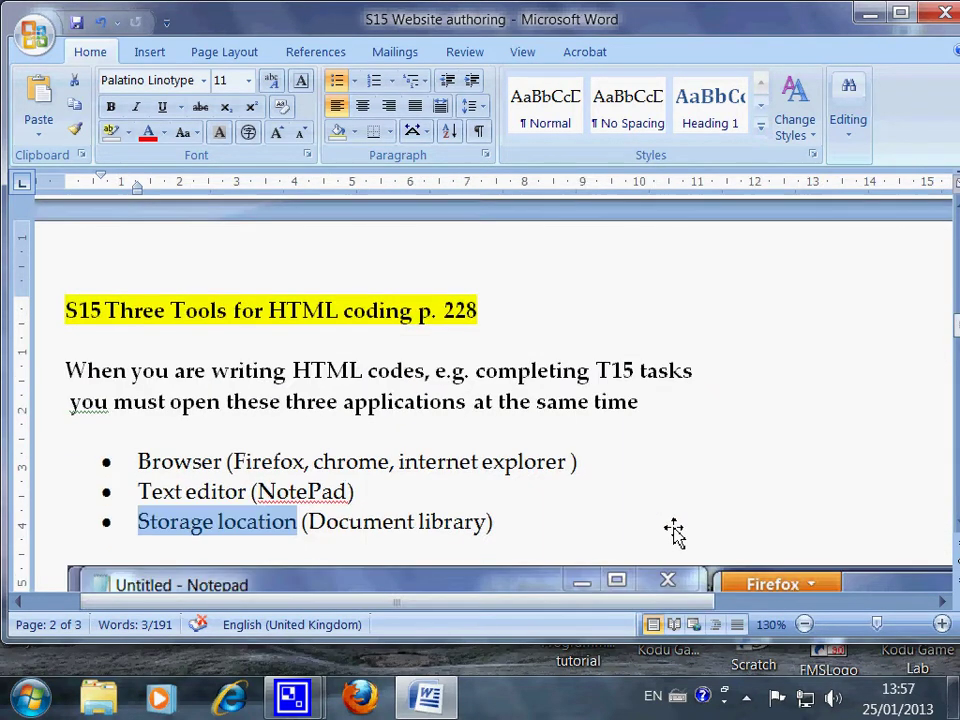
pyautogui.keyDown('ctrl'); pyautogui.scroll(-3, 675, 534); pyautogui.keyUp('ctrl')
pyautogui.scroll(-5, 675, 534)
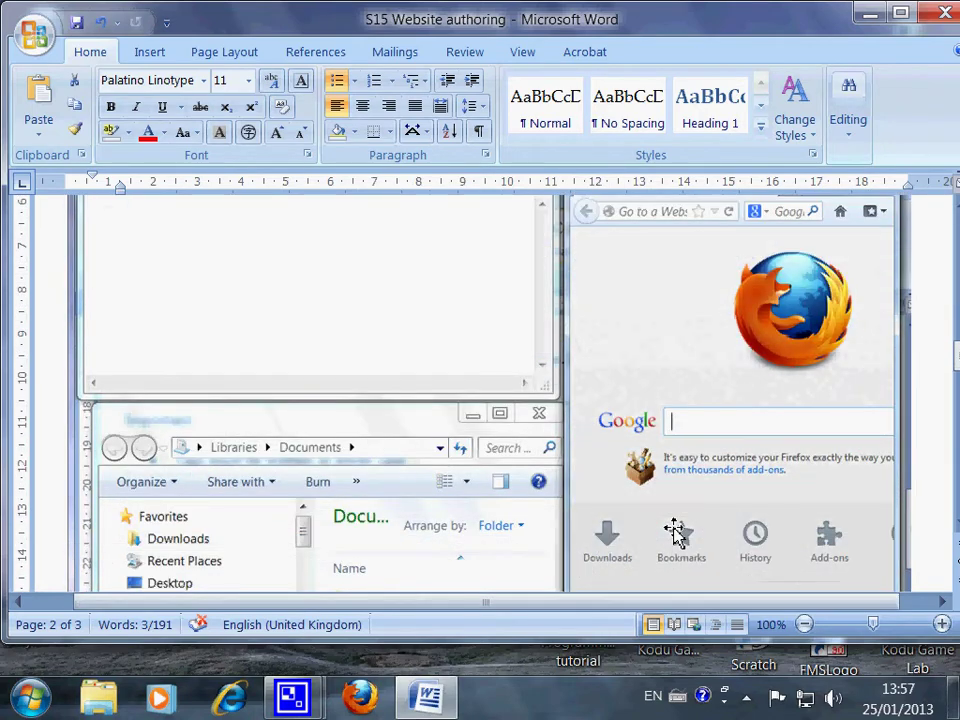
pyautogui.keyDown('ctrl'); pyautogui.scroll(-3, 674, 533); pyautogui.keyUp('ctrl')
pyautogui.scroll(-4, 676, 535)
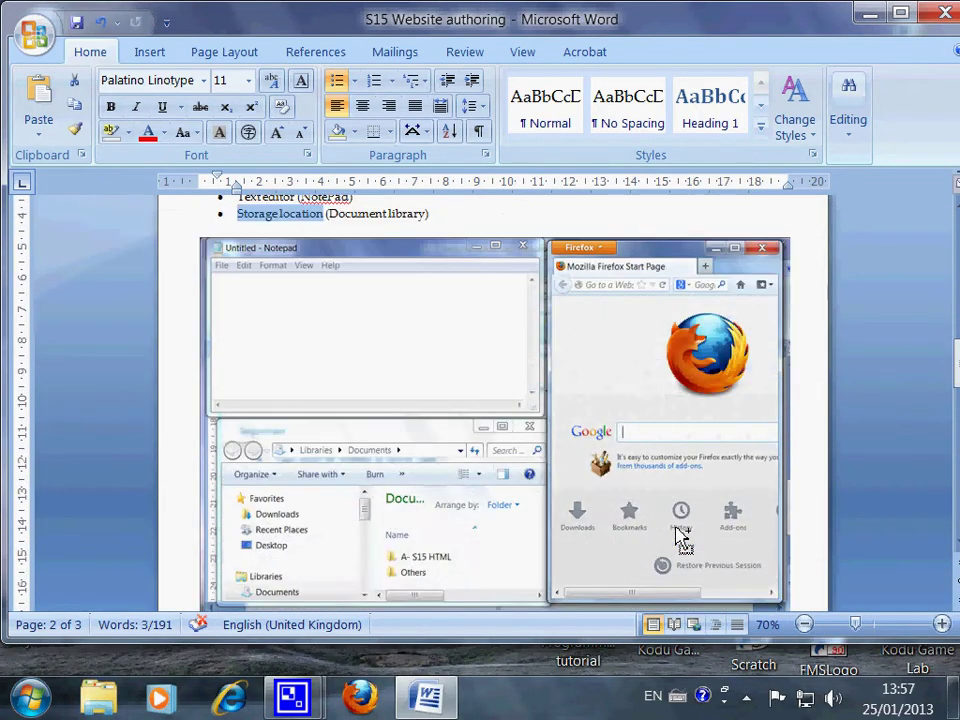
pyautogui.click(469, 350)
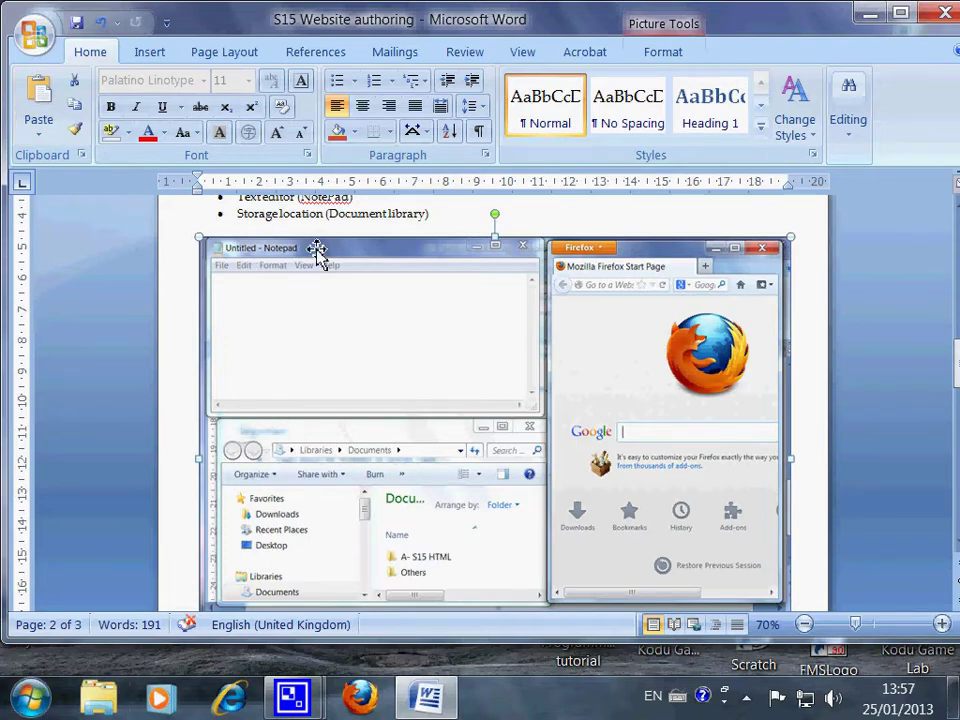
pyautogui.click(30, 700)
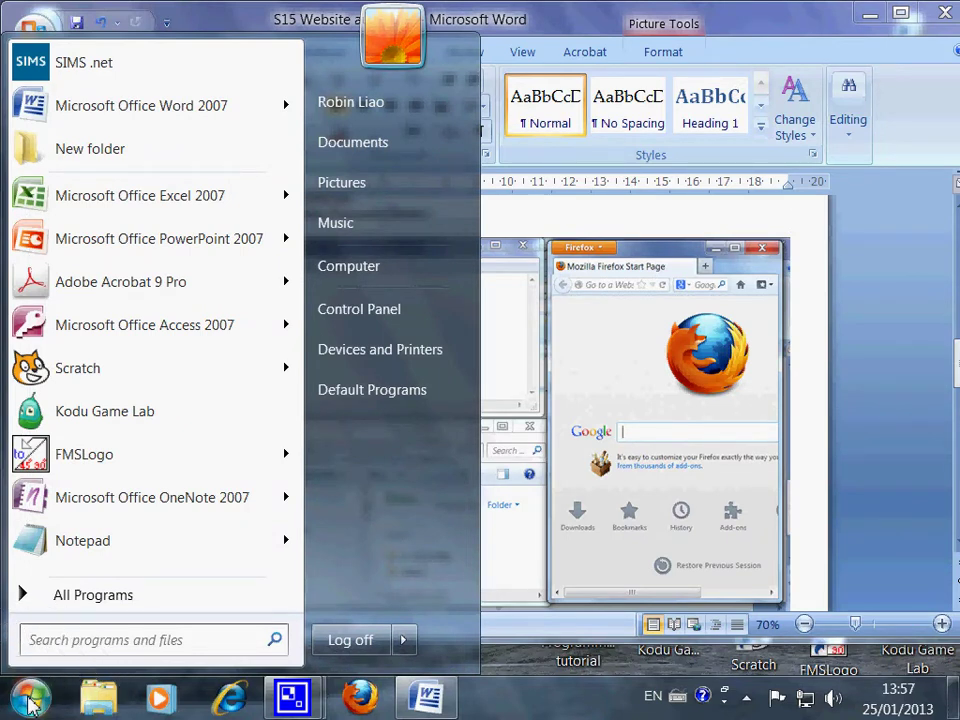
# Step: Launch Notepad from a Start search for 'note' and make its window slightly taller
pyautogui.write('note')
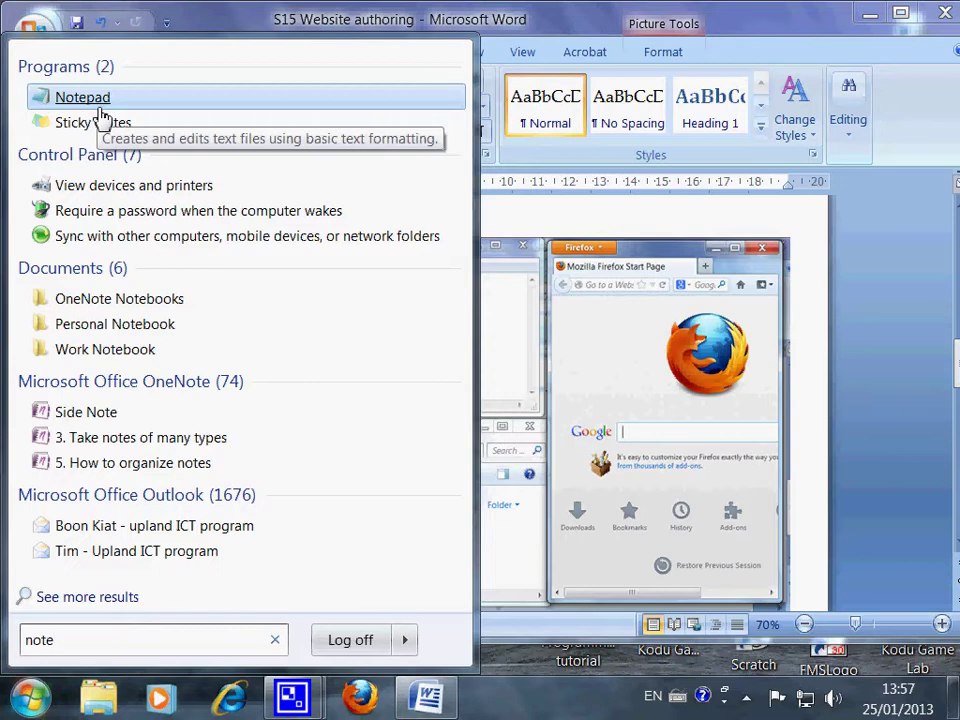
pyautogui.click(83, 97)
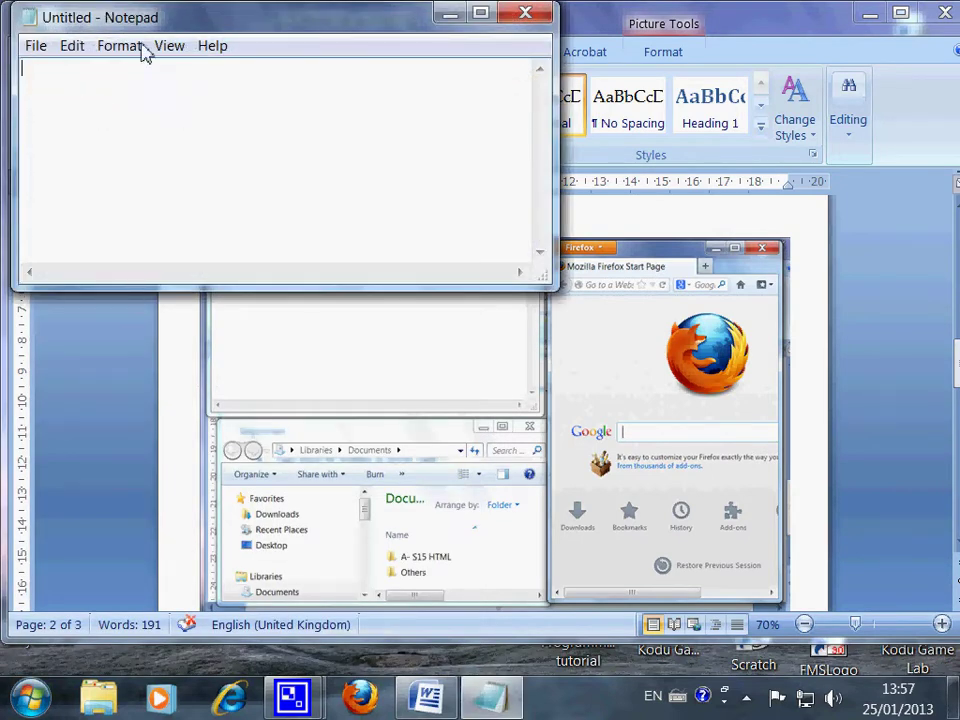
pyautogui.moveTo(251, 291); pyautogui.dragTo(251, 331)
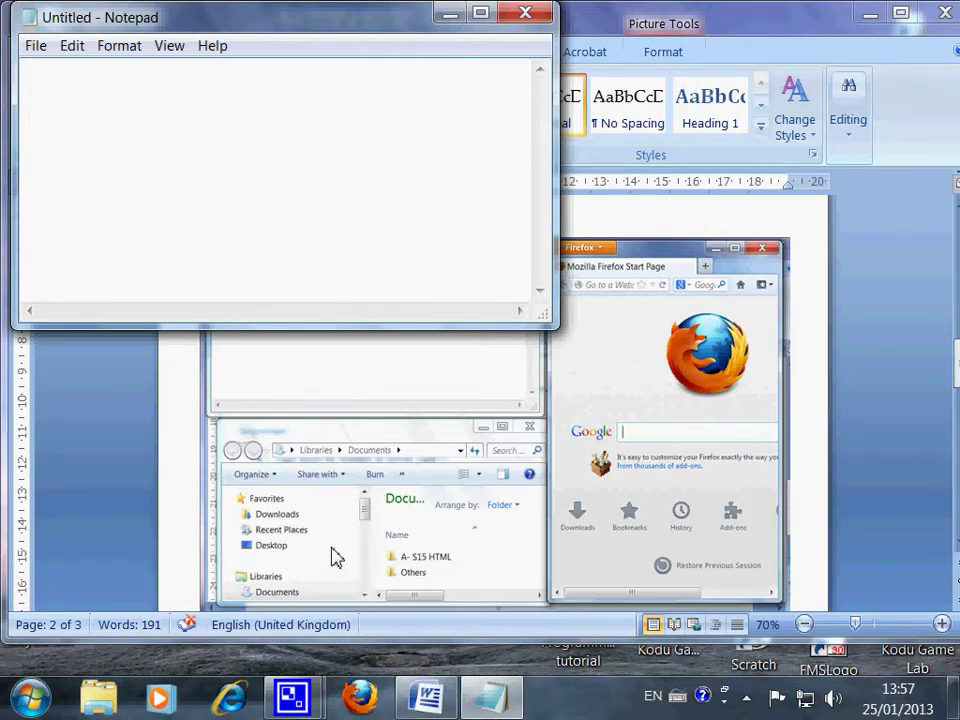
# Step: Open the Documents library from Start and position the Explorer window below Notepad
pyautogui.click(31, 698)
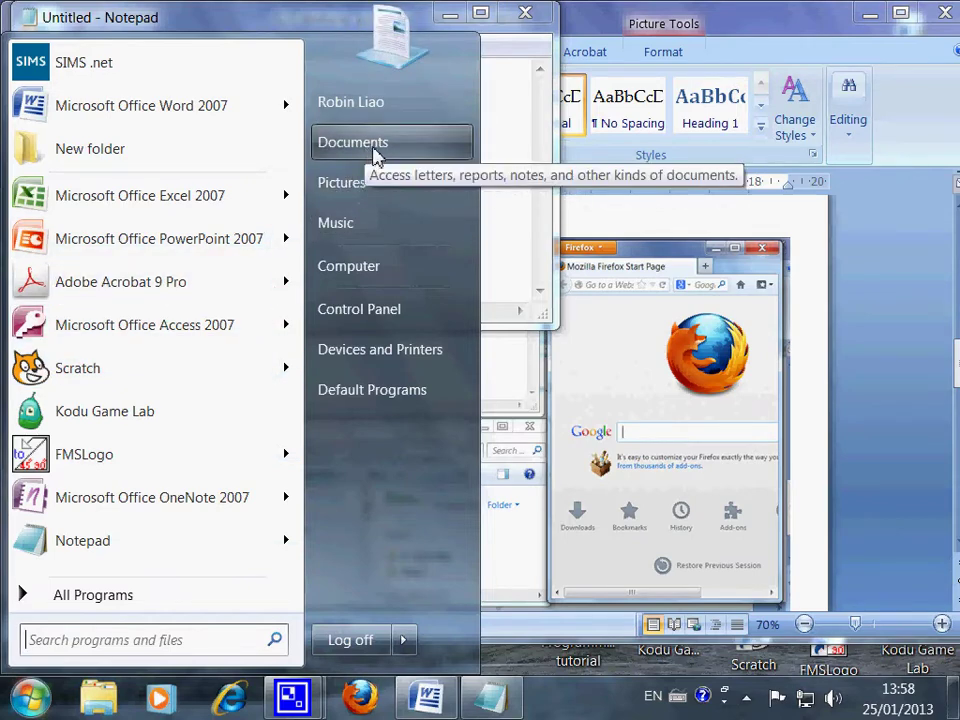
pyautogui.click(392, 148)
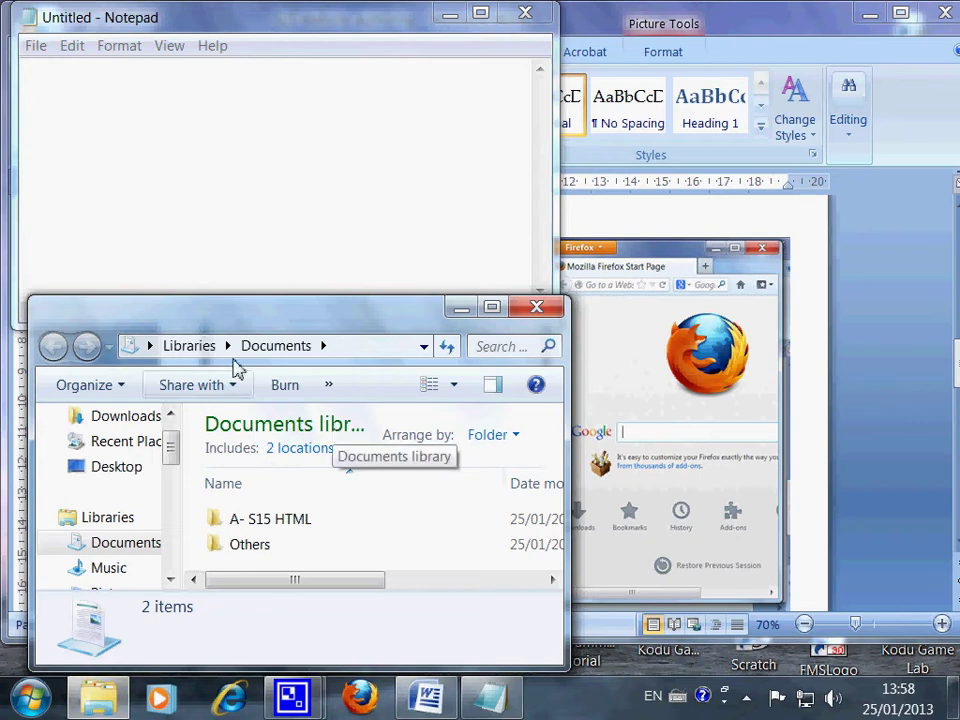
pyautogui.moveTo(248, 318); pyautogui.dragTo(240, 358)
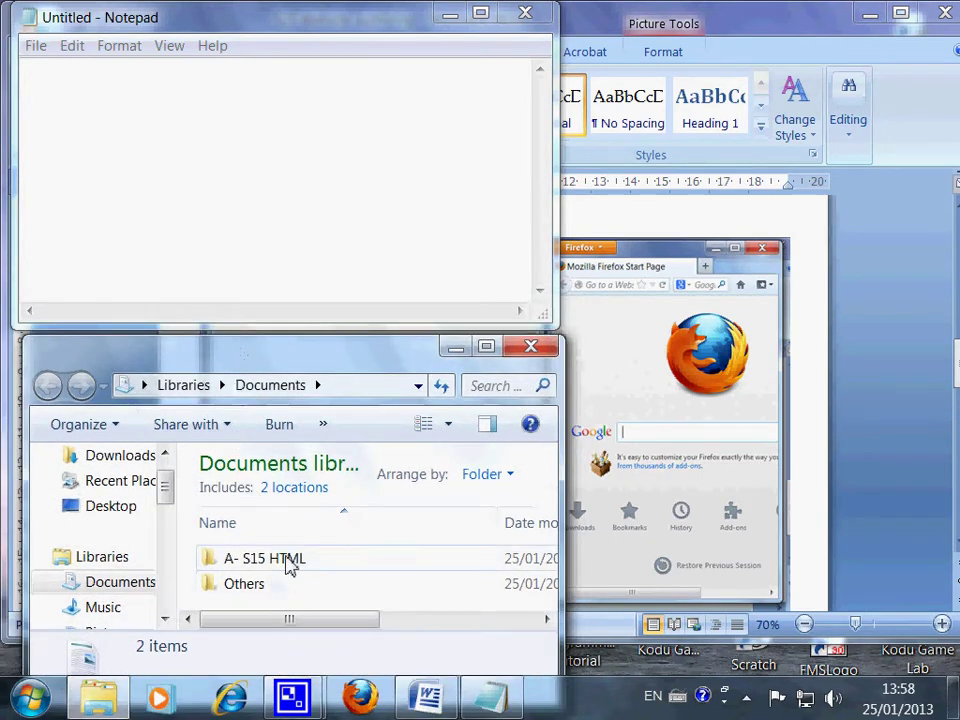
pyautogui.moveTo(284, 567)
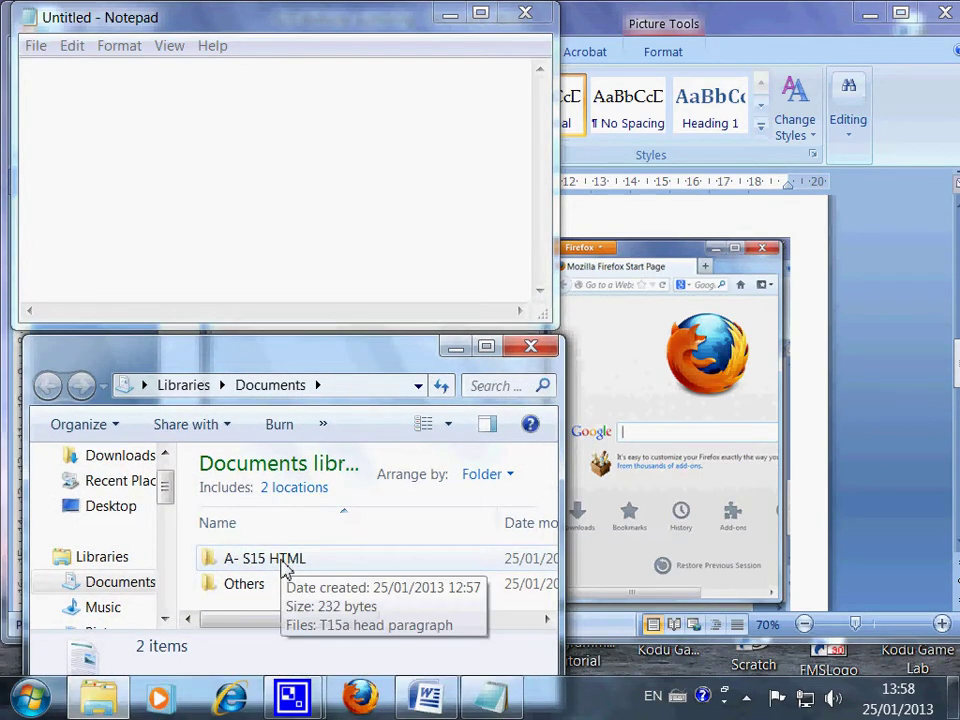
pyautogui.moveTo(340, 595)
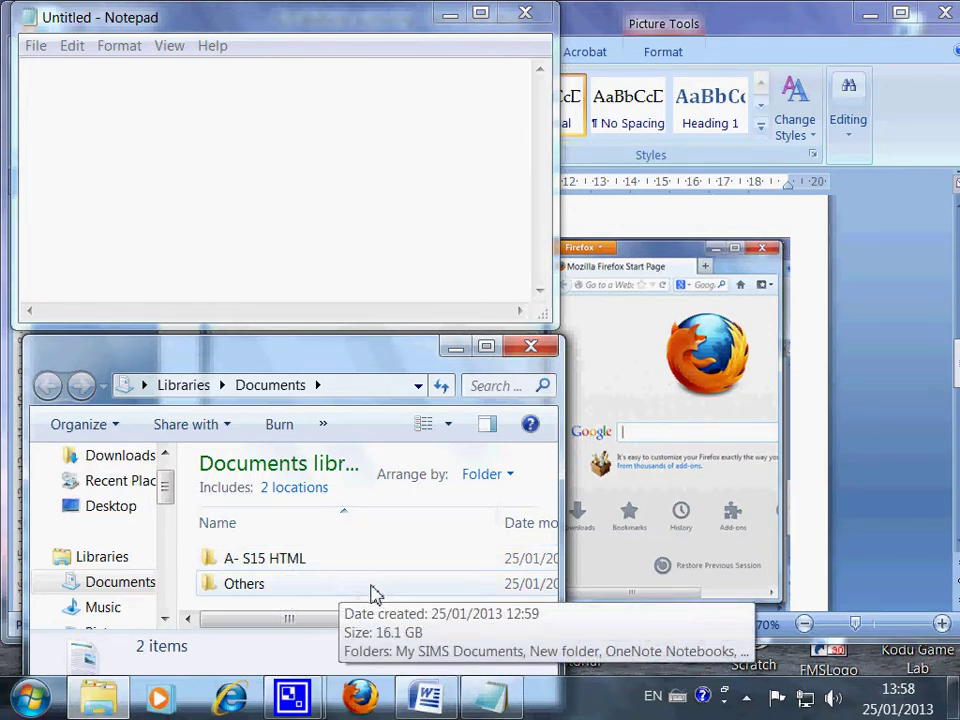
# Step: Create a new folder in Documents from the context menu, keeping the default name 'New folder'
pyautogui.rightClick(371, 594)
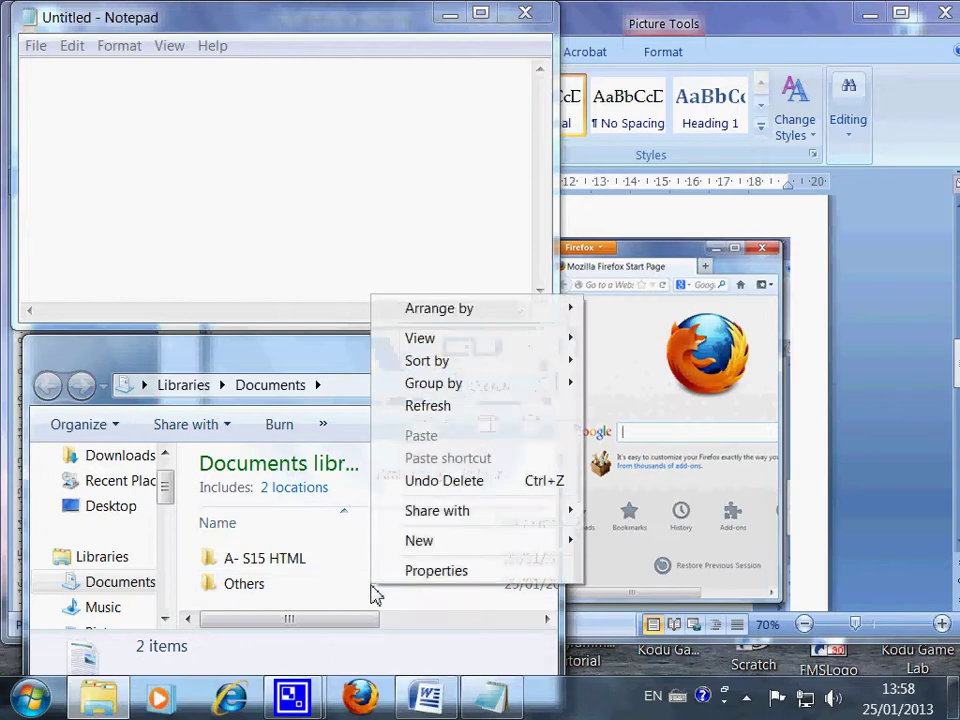
pyautogui.moveTo(447, 543)
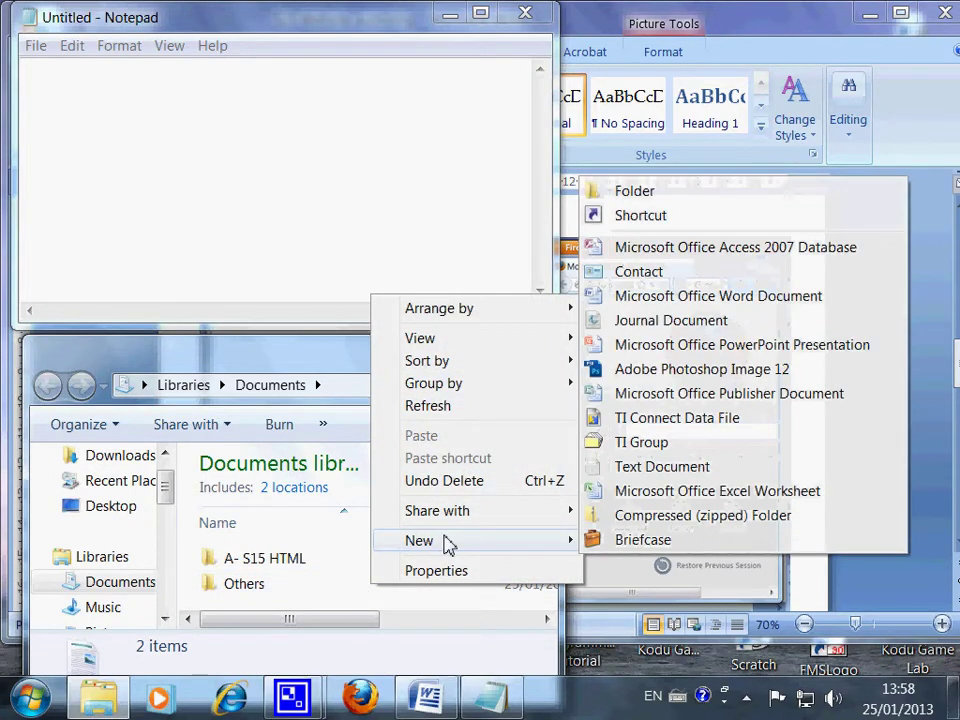
pyautogui.click(648, 193)
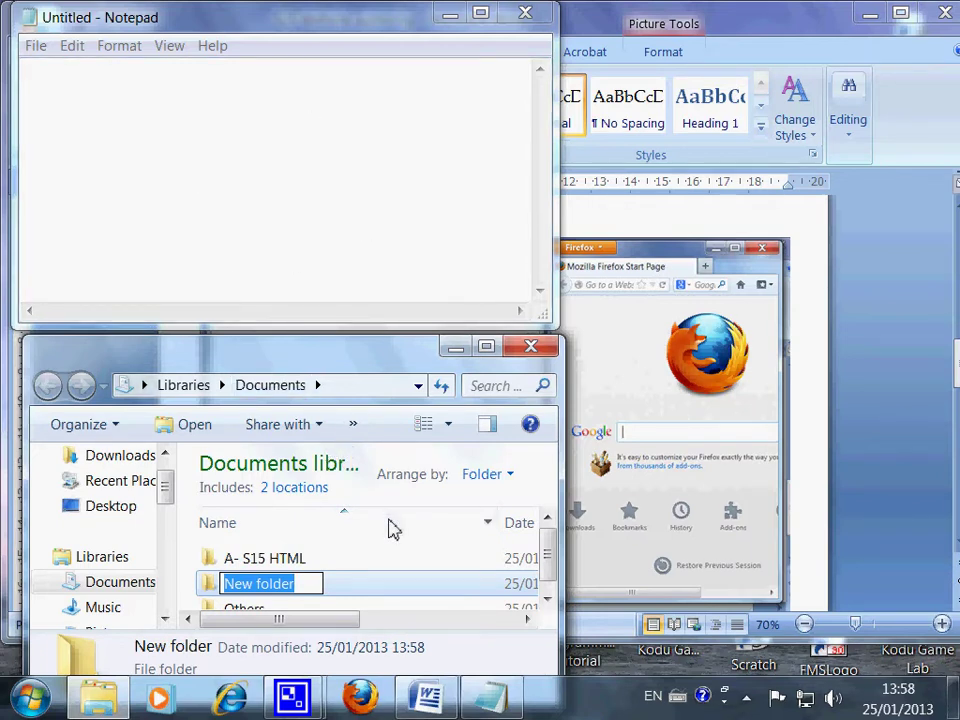
pyautogui.click(317, 369)
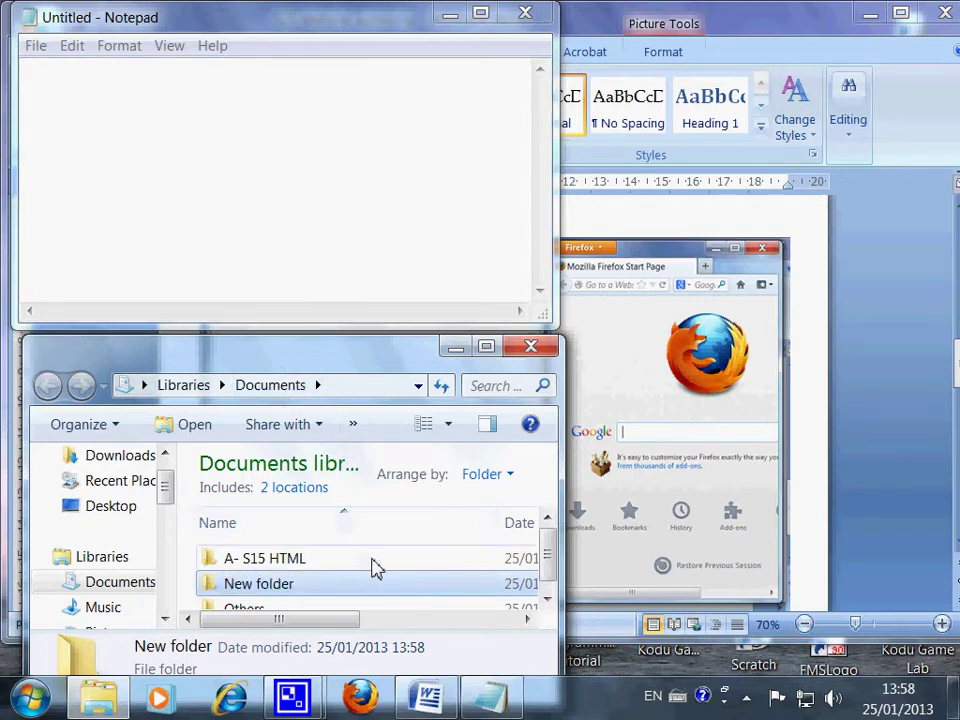
pyautogui.moveTo(562, 362); pyautogui.dragTo(498, 382)
pyautogui.moveTo(291, 336)
pyautogui.mouseDown()
pyautogui.moveTo(305, 160)
pyautogui.moveTo(306, 350)
pyautogui.mouseUp()
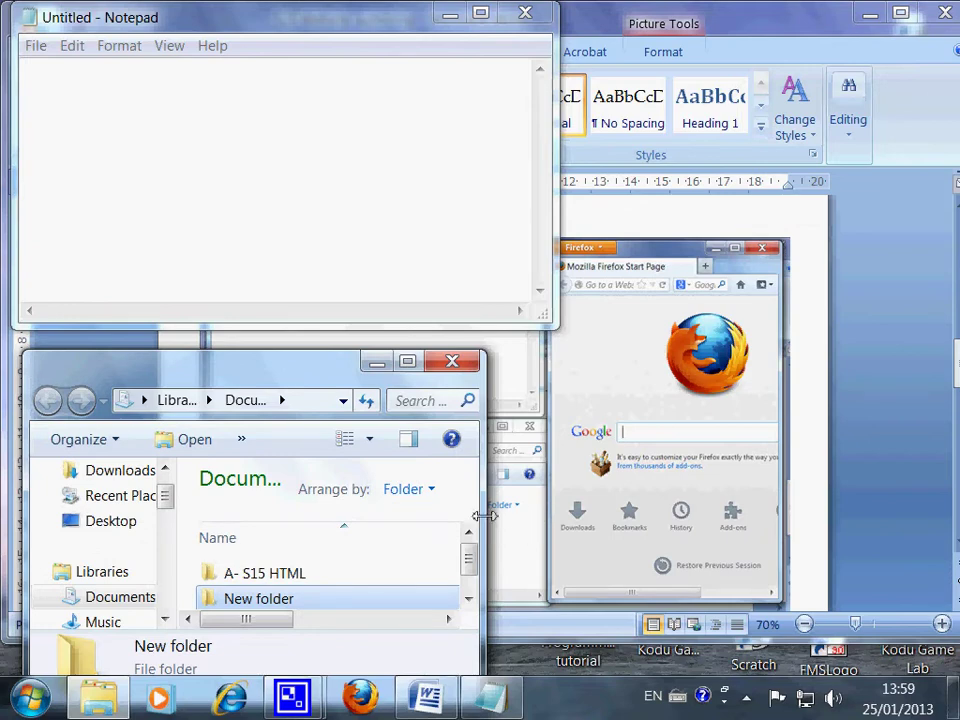
pyautogui.moveTo(484, 515); pyautogui.dragTo(553, 476)
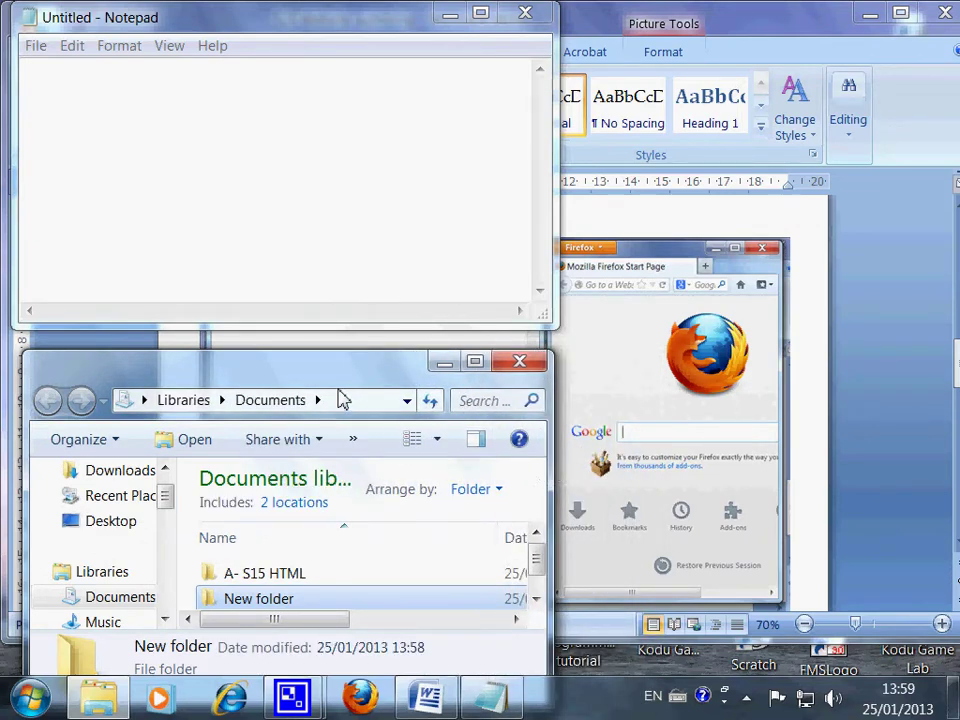
pyautogui.moveTo(339, 388); pyautogui.dragTo(339, 370)
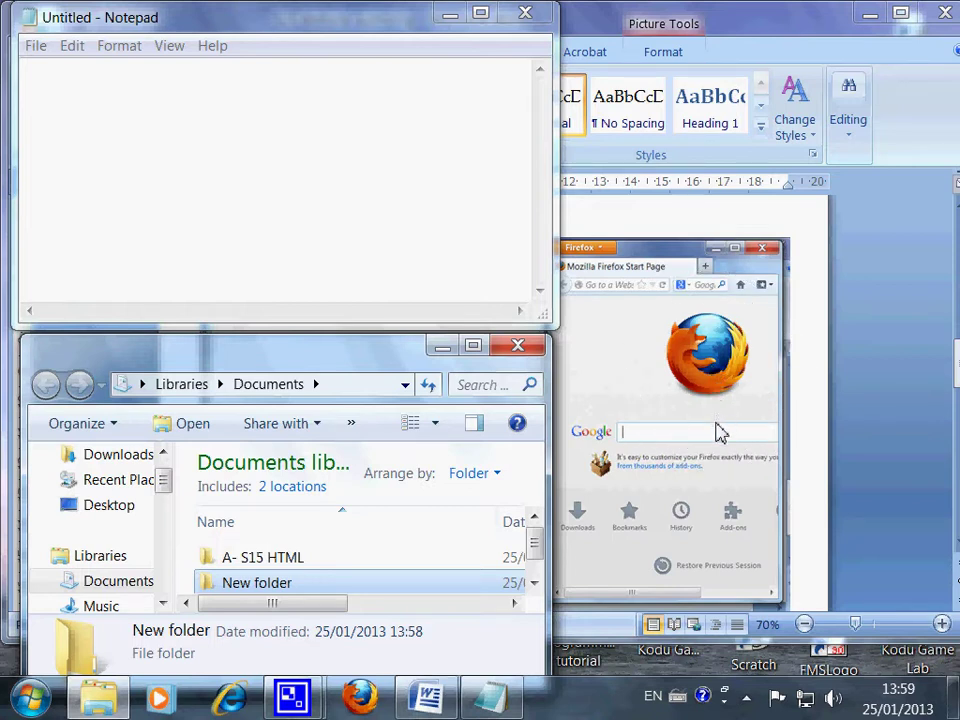
pyautogui.click(148, 167)
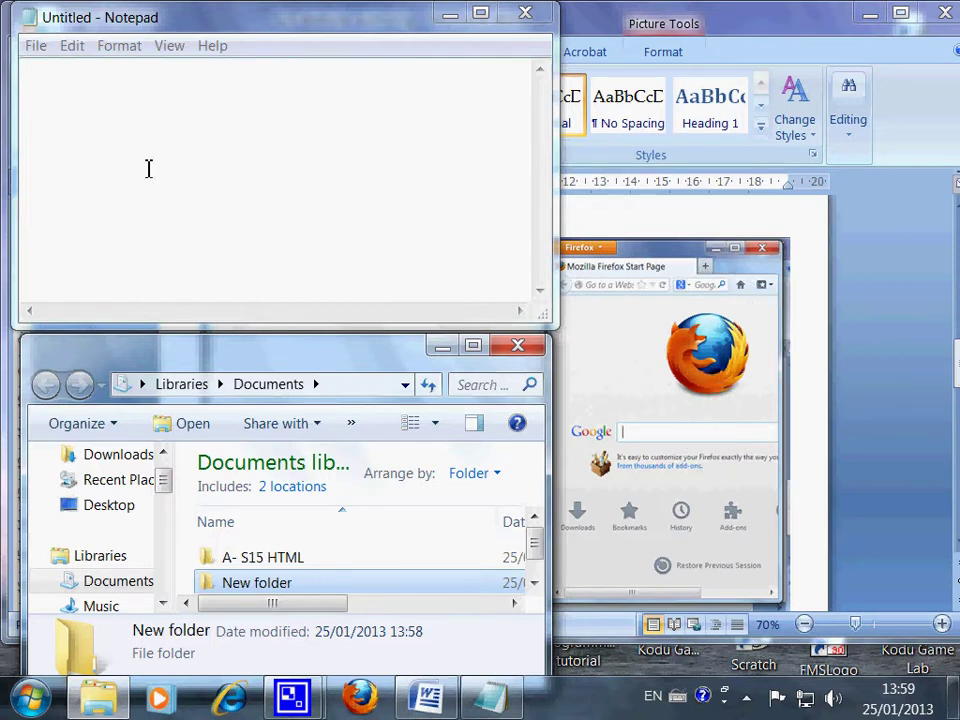
# Step: Search the Start menu for 'fir' and launch Mozilla Firefox
pyautogui.click(28, 712)
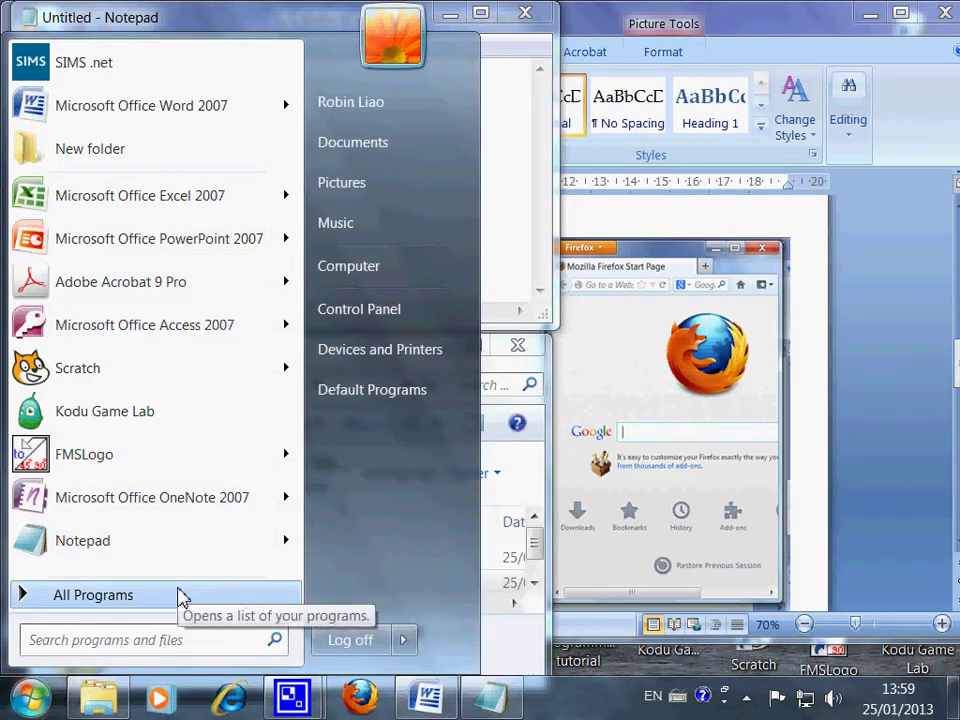
pyautogui.click(180, 597)
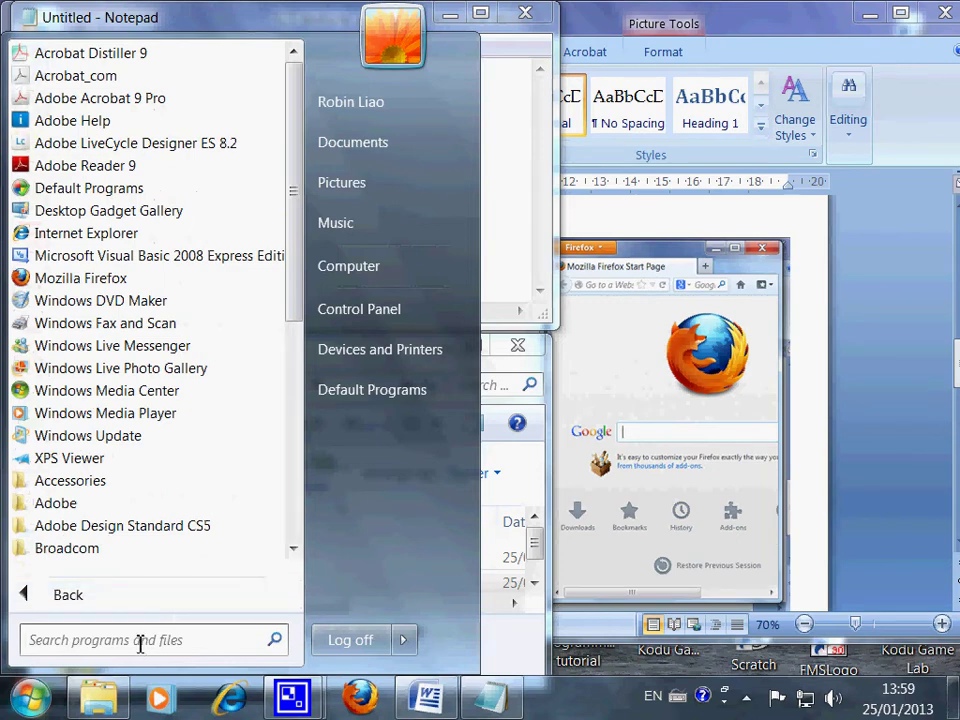
pyautogui.write('fir')
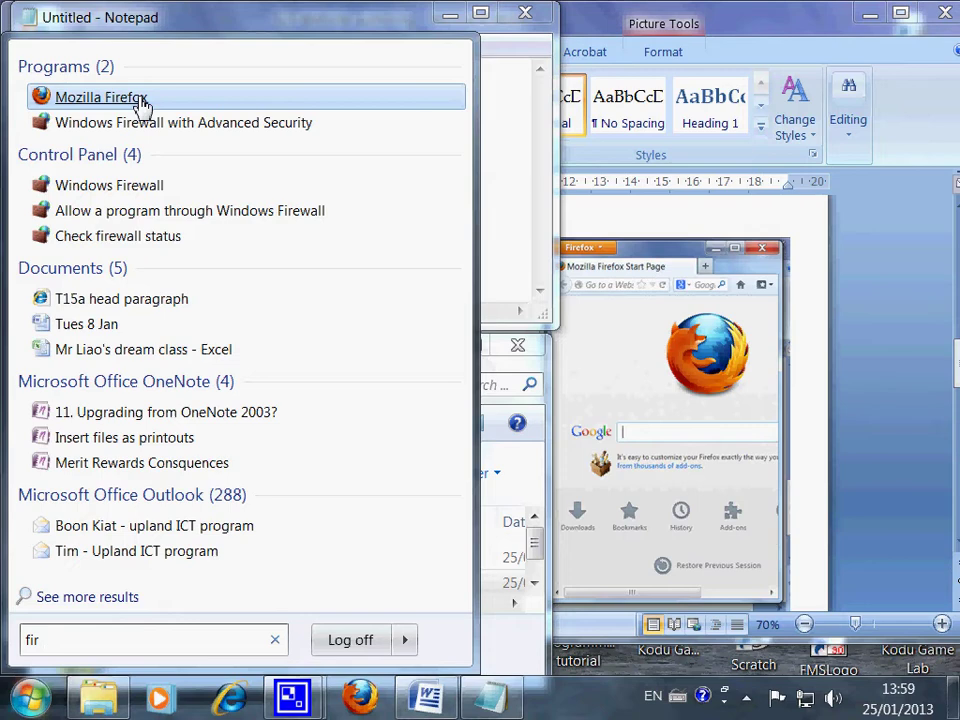
pyautogui.click(100, 97)
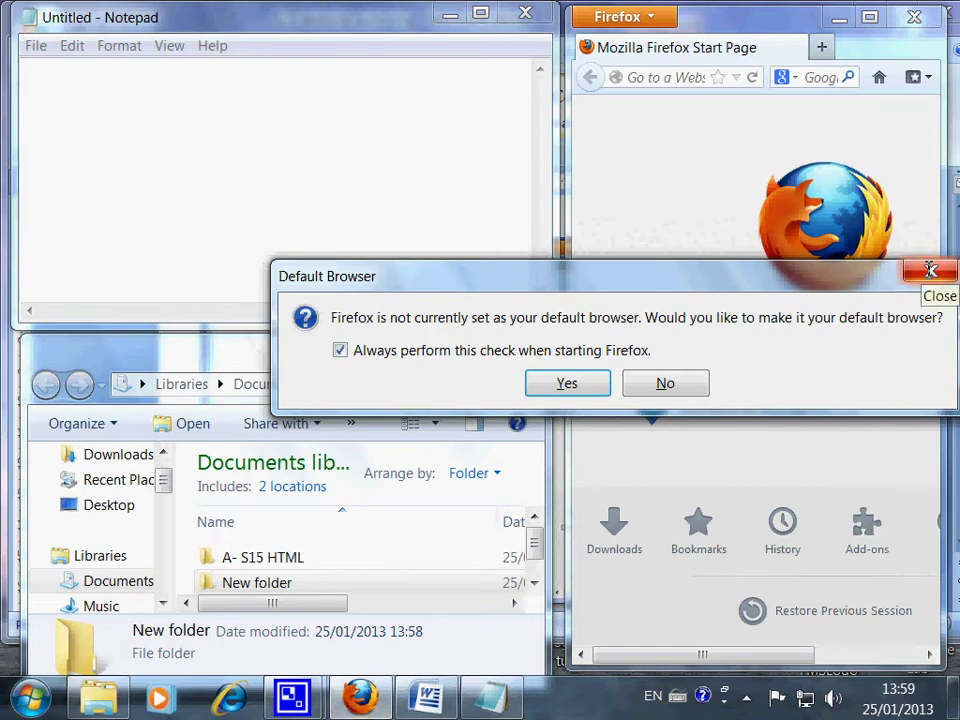
# Step: Dismiss Firefox's default-browser prompt and align its window on the right half of the screen
pyautogui.click(929, 270)
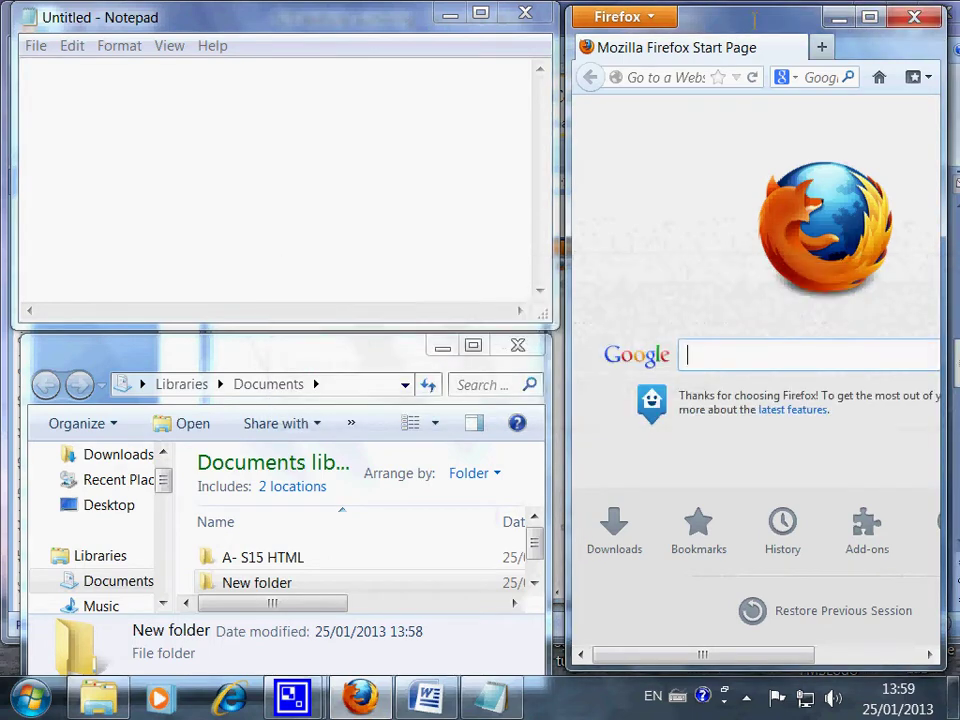
pyautogui.moveTo(752, 18); pyautogui.dragTo(747, 24)
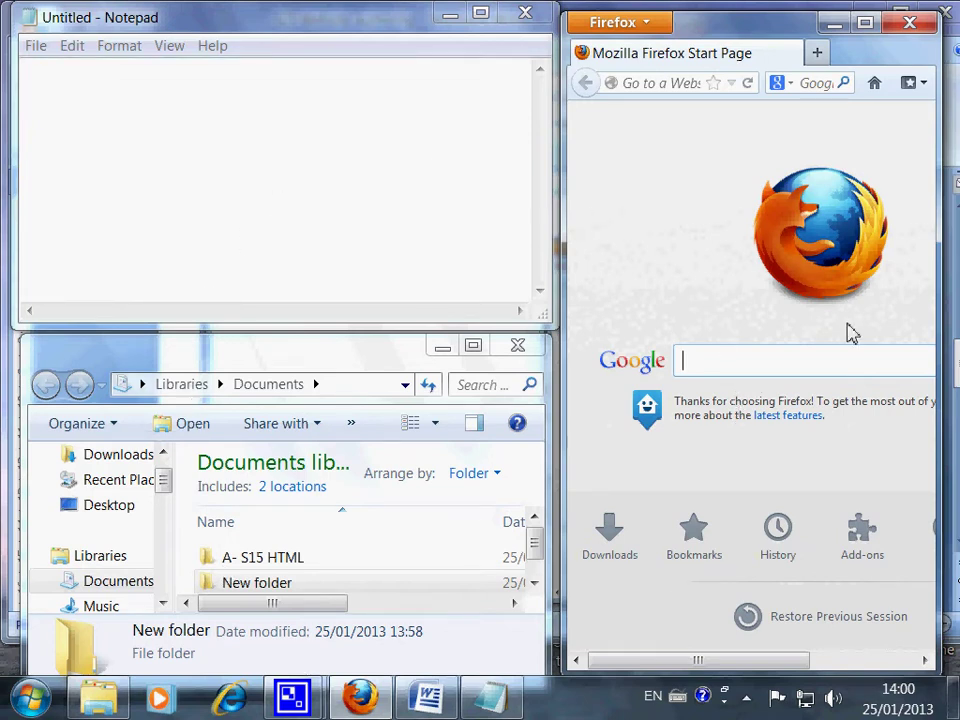
pyautogui.click(396, 285)
pyautogui.click(742, 440)
# Step: Replace Notepad's test letters with an opening <html> tag followed by a new empty line
pyautogui.click(101, 100)
pyautogui.write('fsdfsdsfsda')
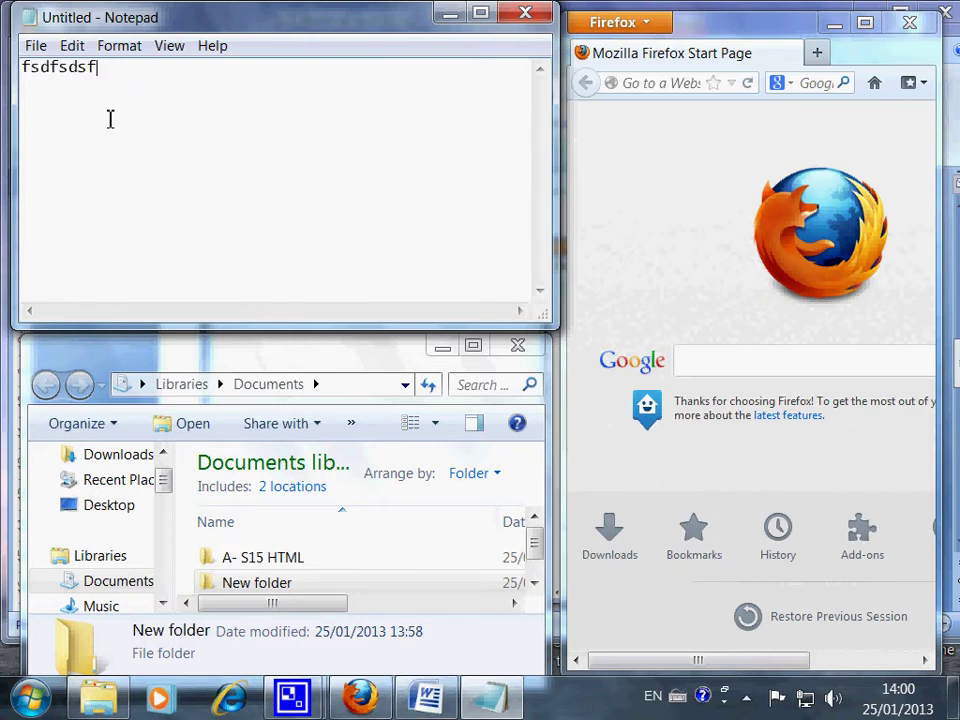
pyautogui.press('BackSpace')
pyautogui.press('BackSpace')
pyautogui.press('BackSpace')
pyautogui.press('BackSpace')
pyautogui.press('BackSpace')
pyautogui.press('BackSpace')
pyautogui.press('BackSpace')
pyautogui.press('BackSpace')
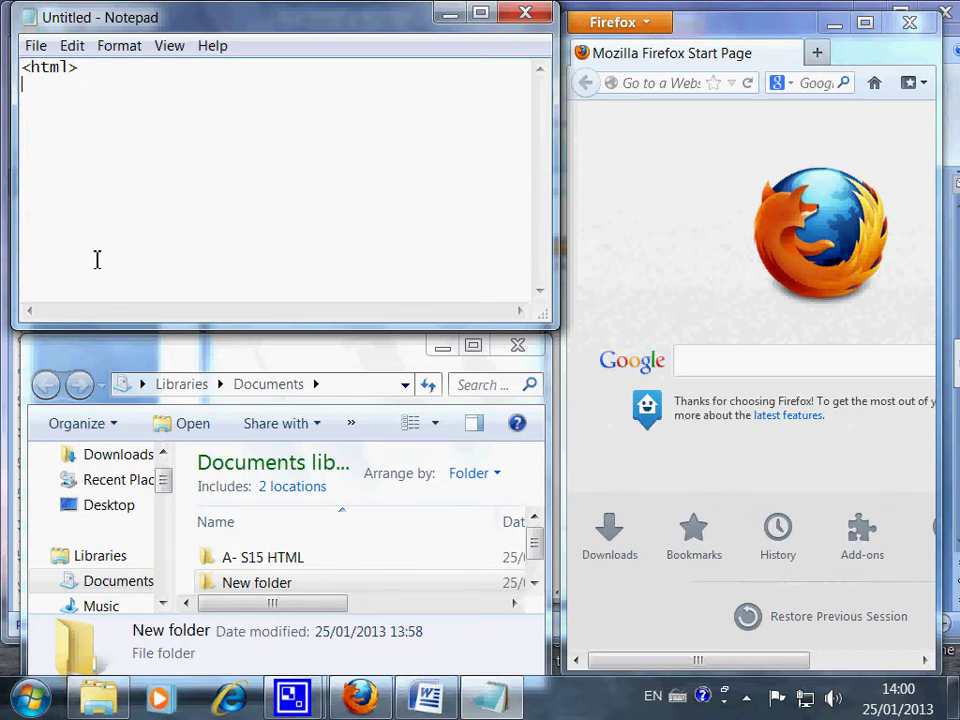
pyautogui.press('Return')
pyautogui.click(35, 46)
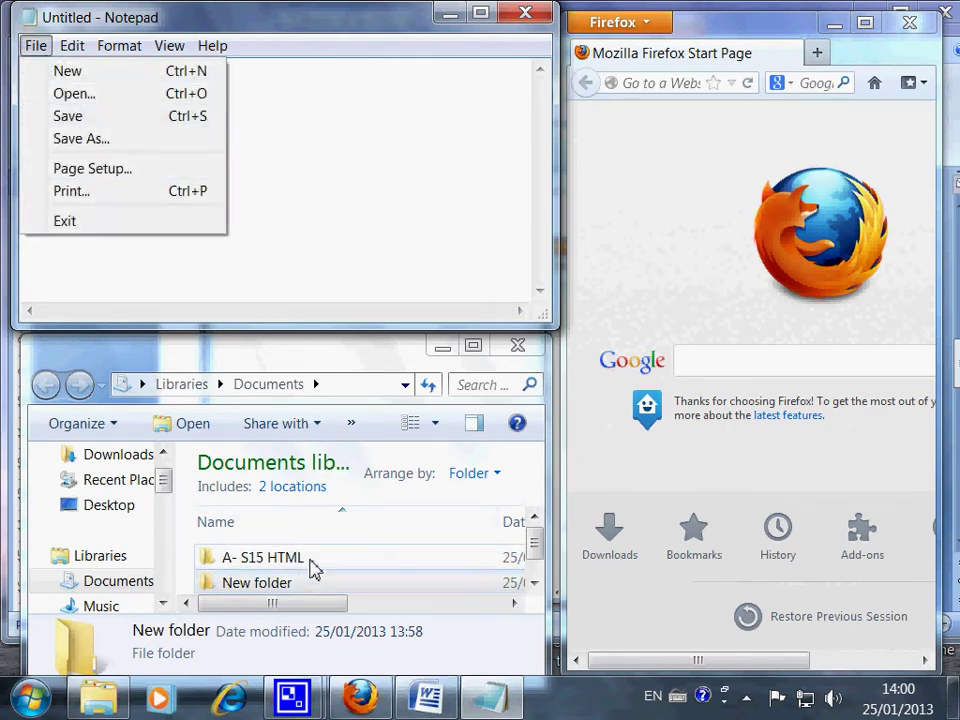
# Step: Switch to Explorer and open the 'A- S15 HTML' folder
pyautogui.click(281, 139)
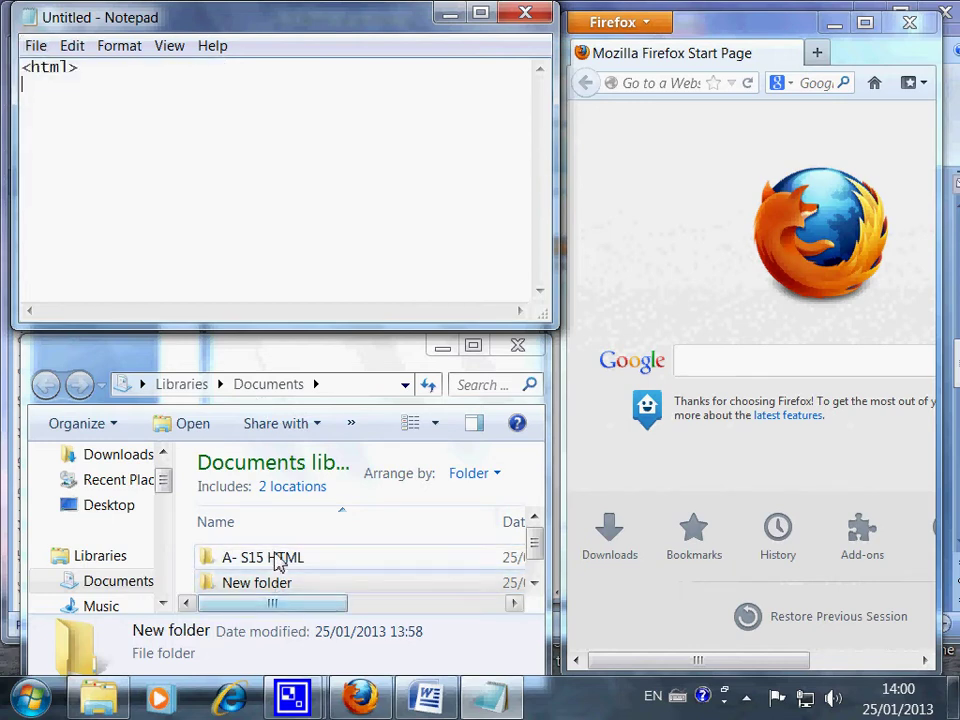
pyautogui.click(276, 562)
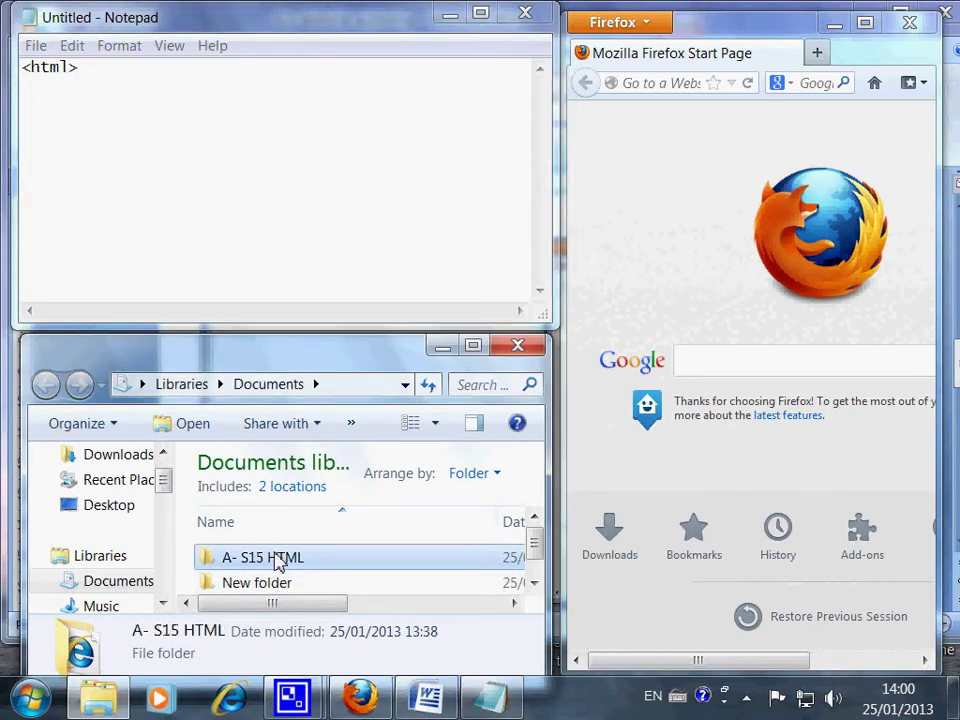
pyautogui.doubleClick(280, 564)
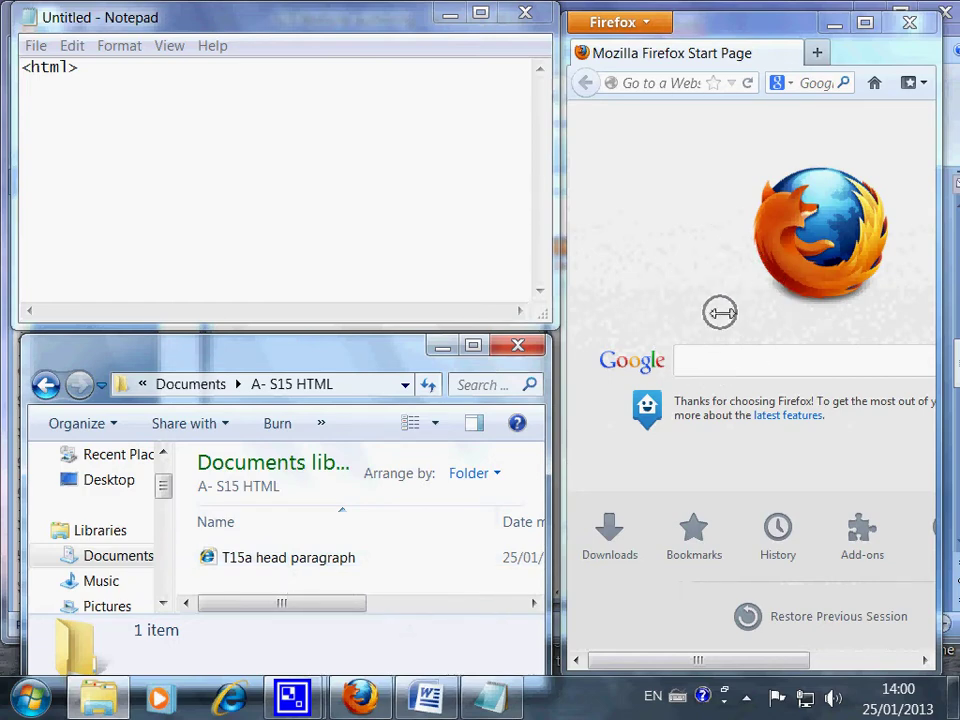
# Step: Open 'T15a head paragraph' so Internet Explorer shows the Task 15a page beside Notepad
pyautogui.doubleClick(302, 566)
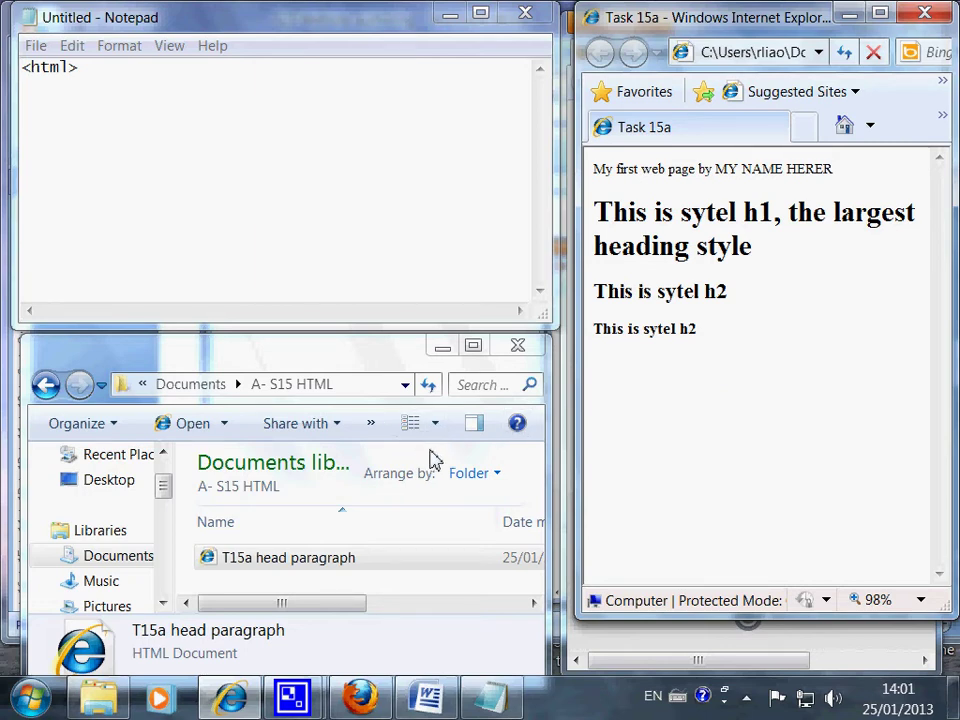
pyautogui.click(412, 256)
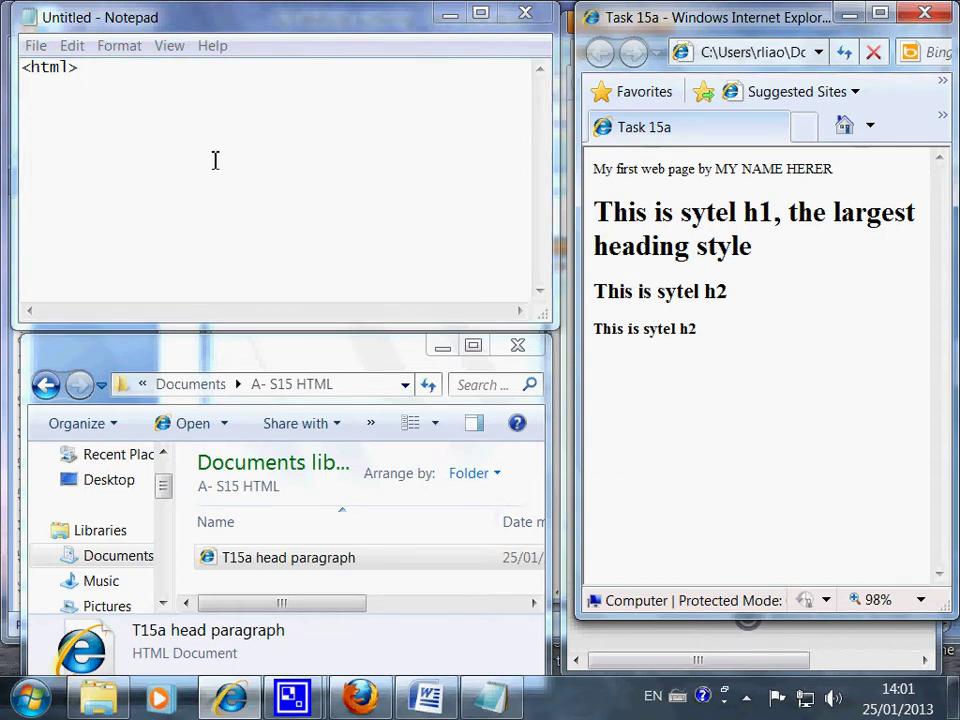
# Step: Type the placeholder lines 'dgsdgg' and 'hdhdfhdshsd' under the <html> tag in Notepad
pyautogui.click(88, 70)
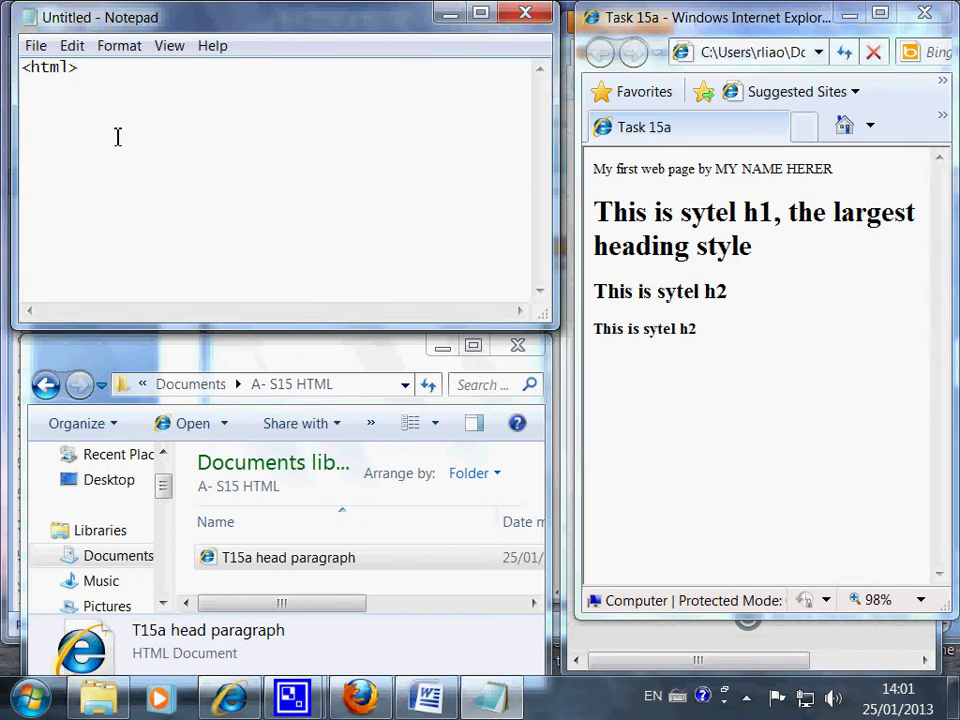
pyautogui.press('Return')
pyautogui.write('dgsdgg')
pyautogui.press('Return')
pyautogui.write('hdhdfhdshsd')
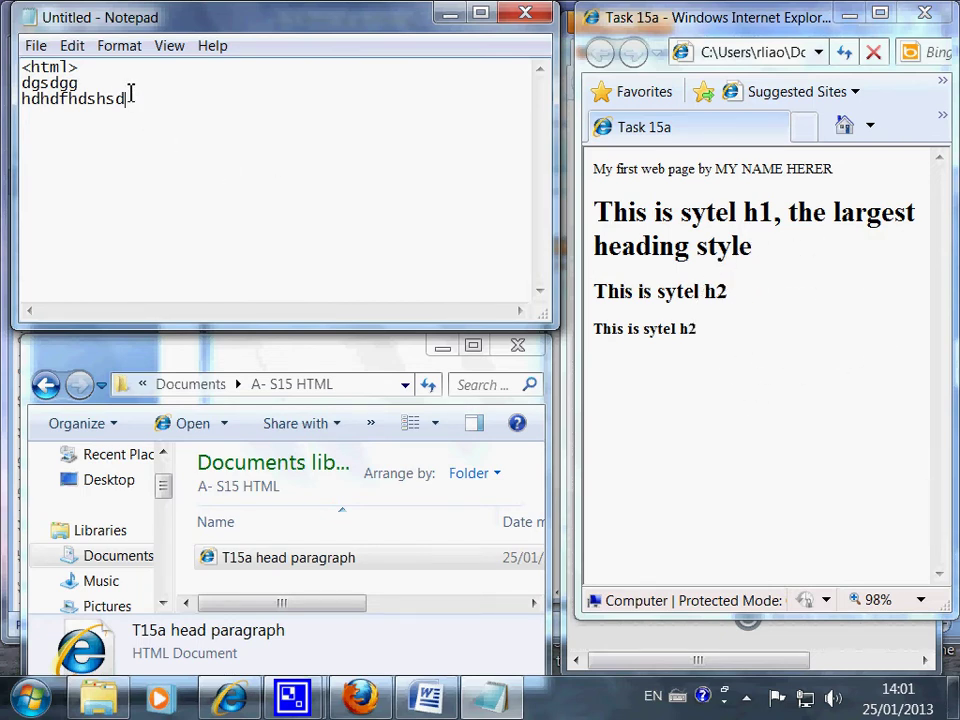
pyautogui.moveTo(128, 99); pyautogui.dragTo(33, 70)
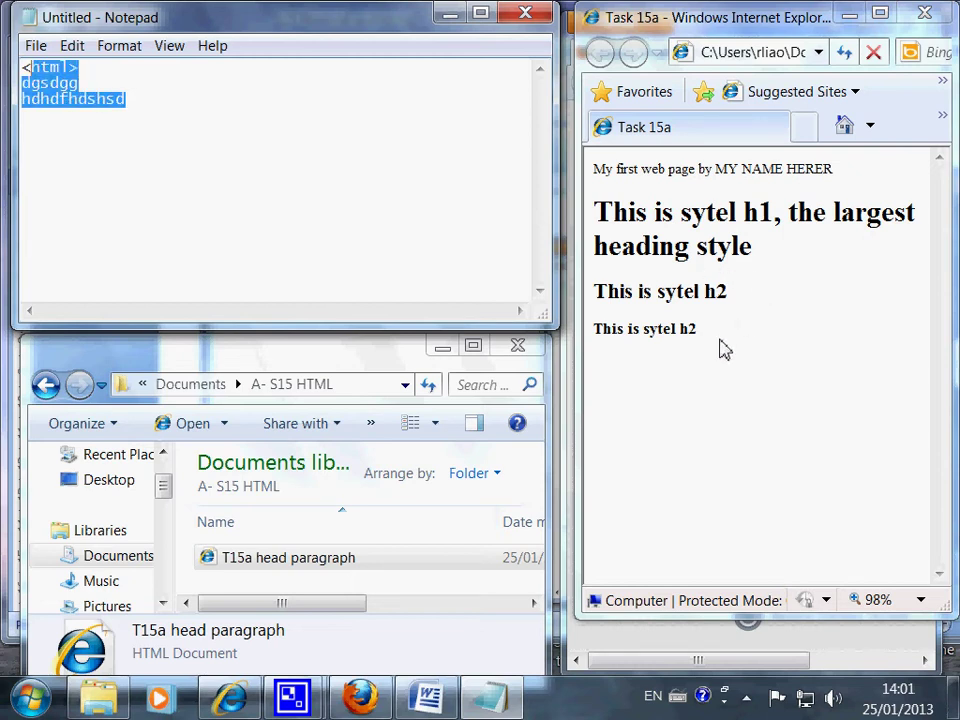
pyautogui.moveTo(709, 336); pyautogui.dragTo(626, 171)
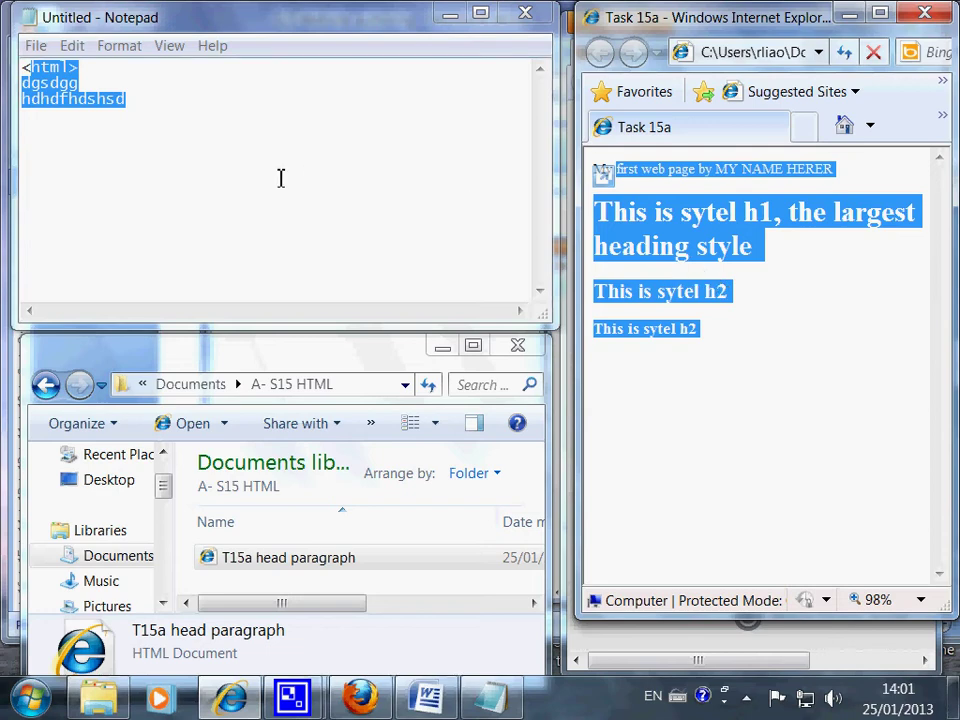
pyautogui.click(148, 120)
pyautogui.moveTo(146, 101); pyautogui.dragTo(24, 67)
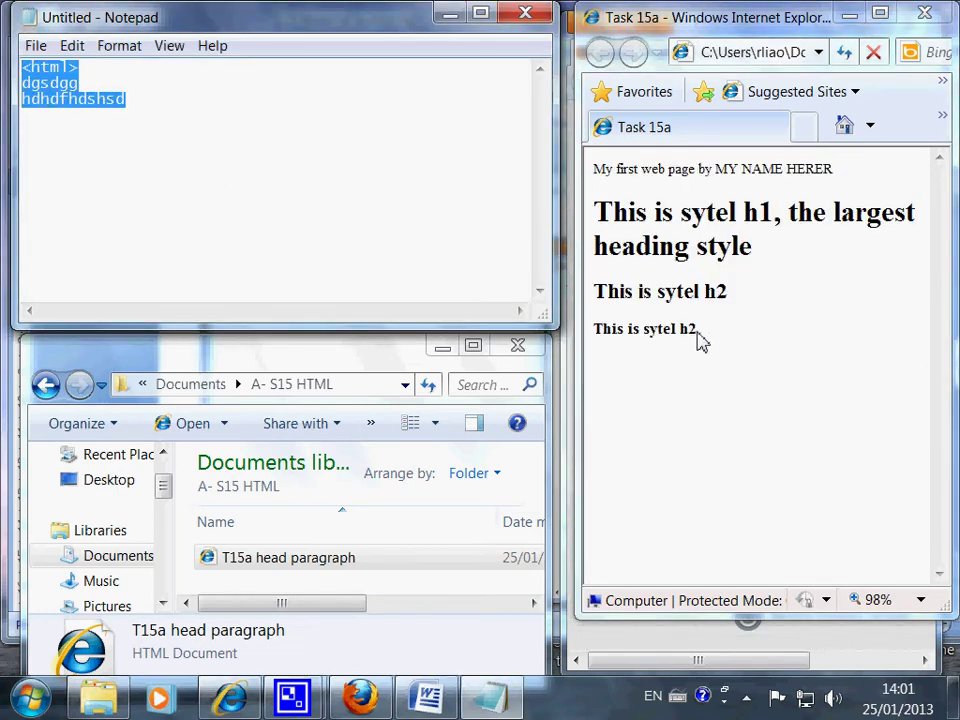
pyautogui.moveTo(700, 338); pyautogui.dragTo(774, 371)
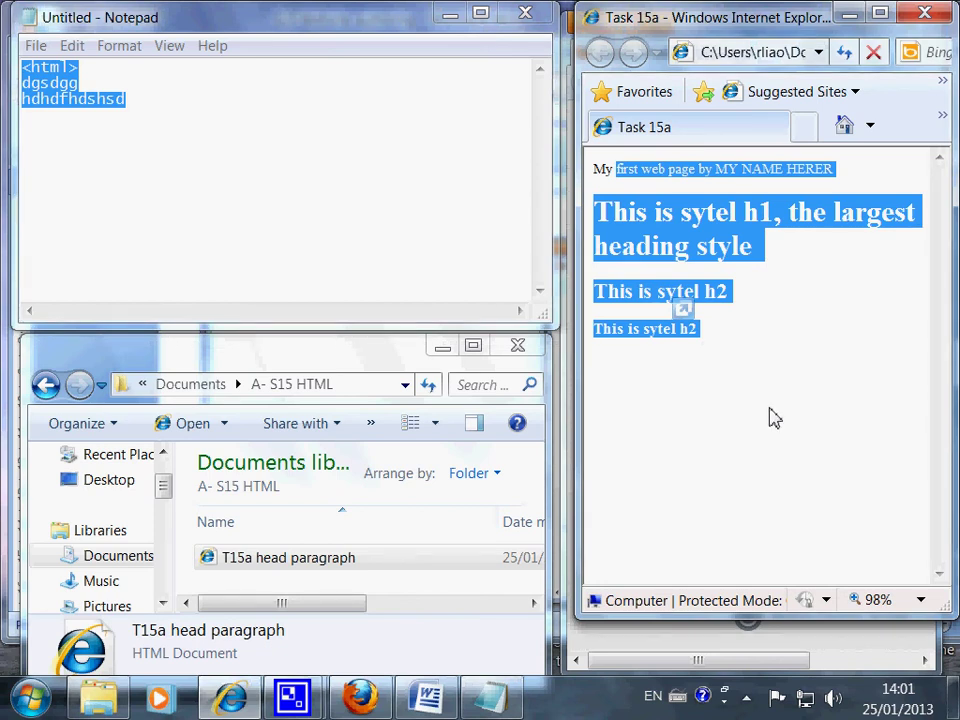
pyautogui.click(761, 390)
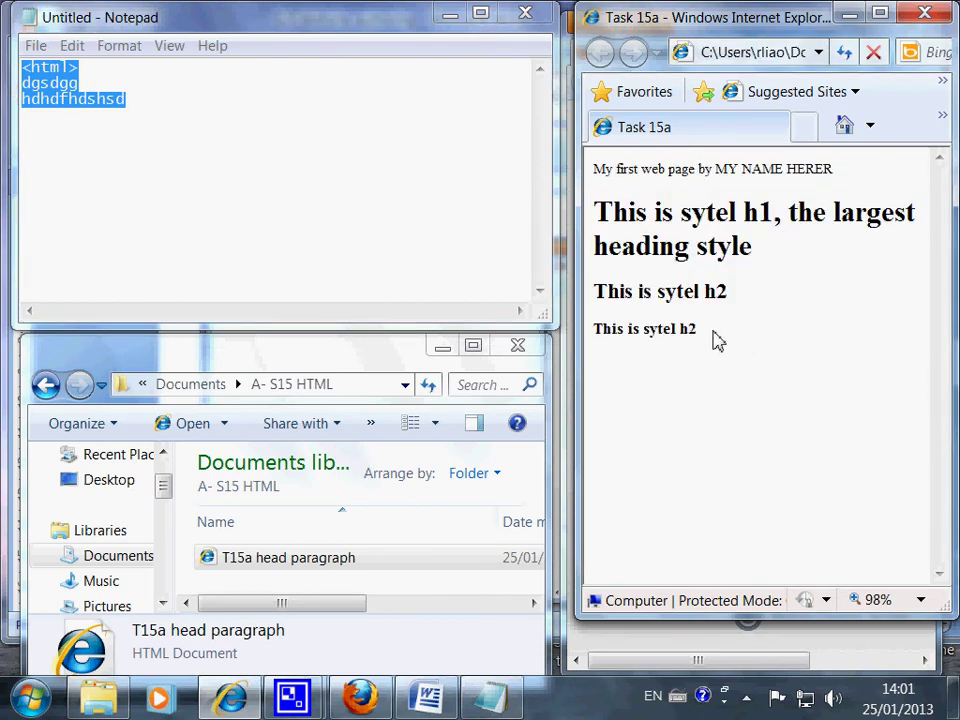
pyautogui.moveTo(714, 341); pyautogui.dragTo(600, 170)
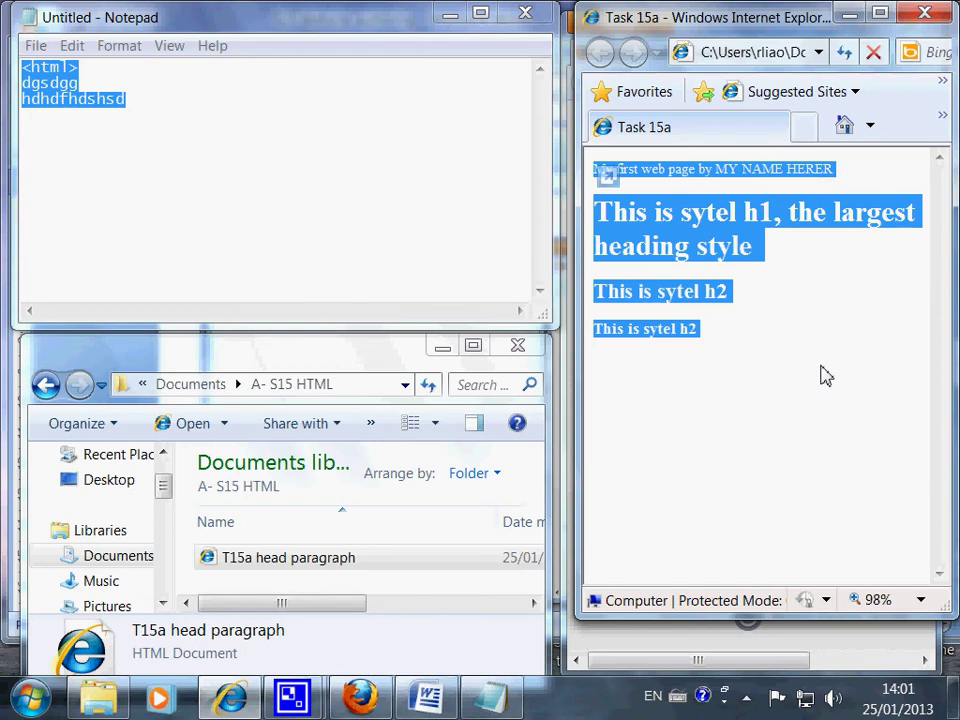
pyautogui.click(144, 105)
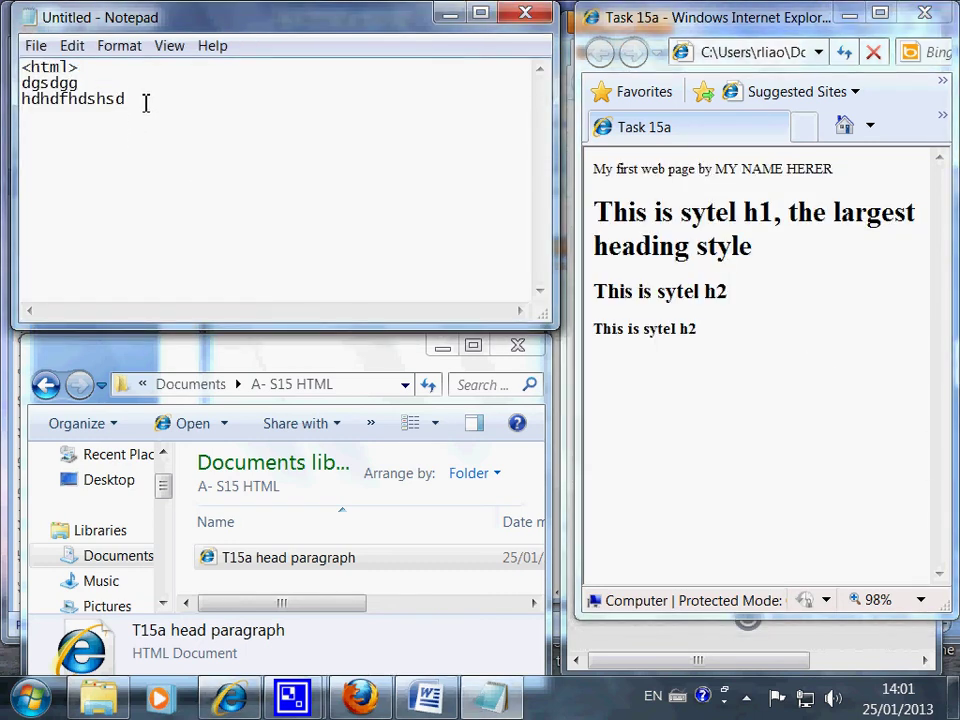
pyautogui.moveTo(145, 104); pyautogui.dragTo(27, 70)
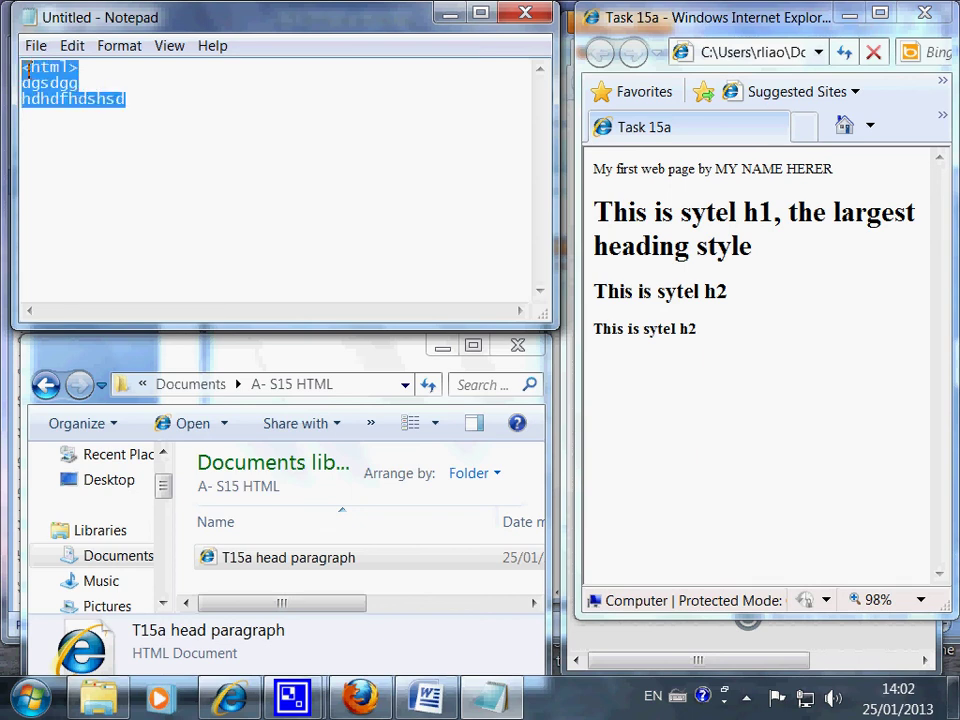
pyautogui.click(737, 285)
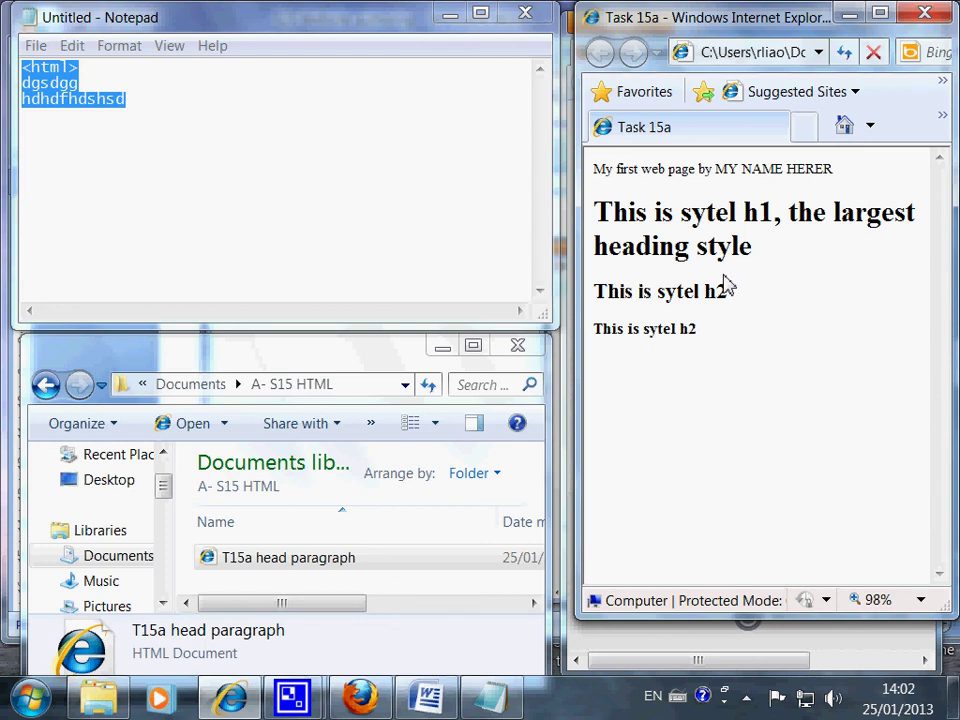
pyautogui.click(725, 288)
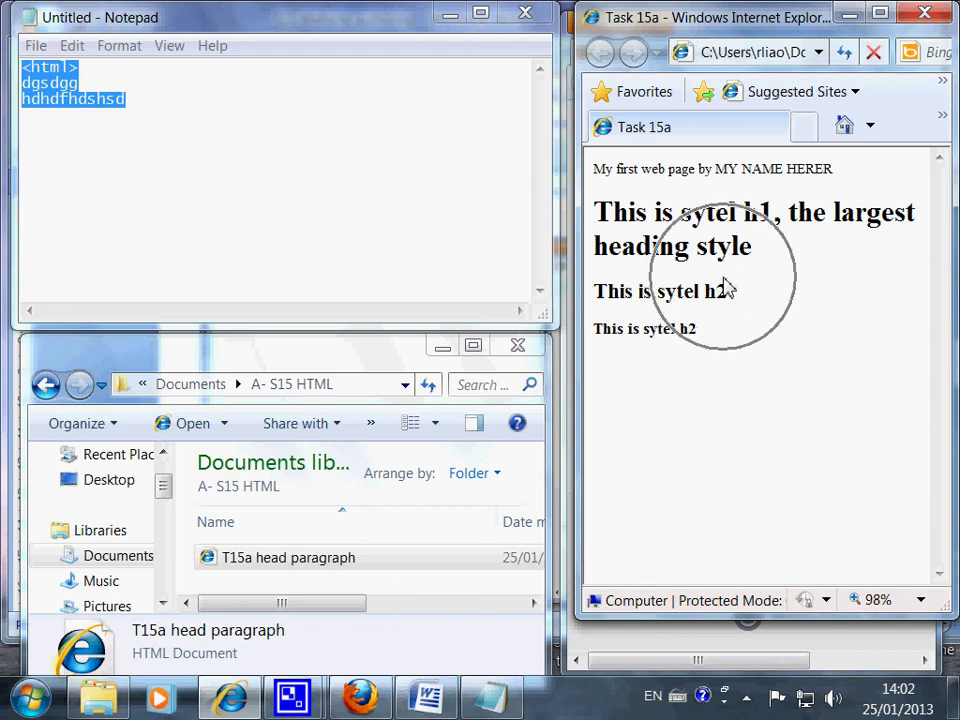
pyautogui.click(38, 155)
pyautogui.click(69, 150)
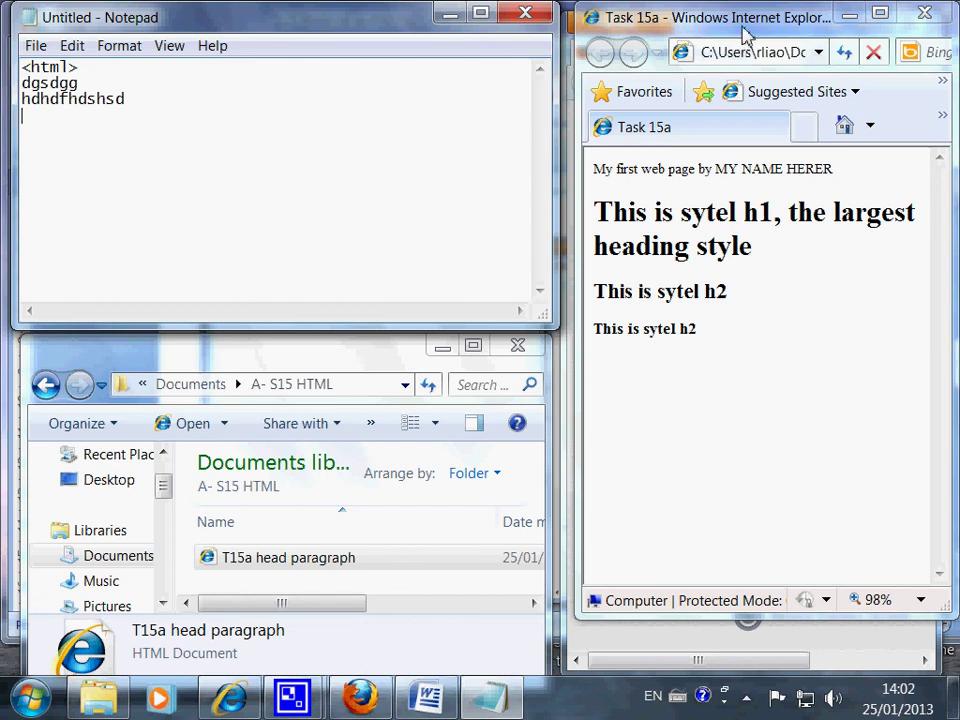
# Step: Close the untitled three-line Notepad document, prompting the save-changes question
pyautogui.click(525, 13)
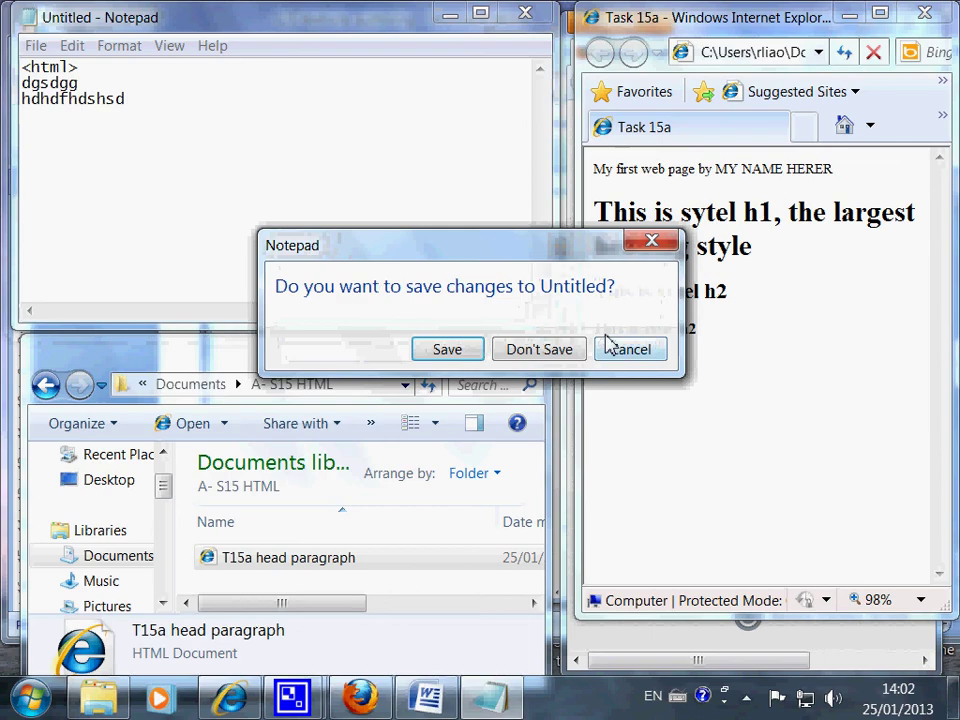